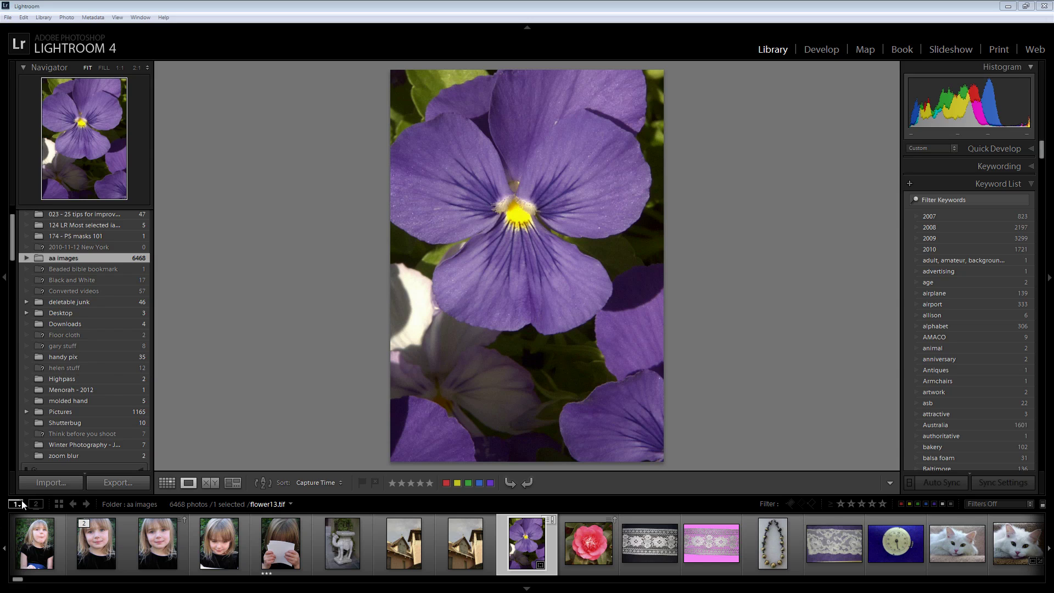
Step: In the import window, browse My Documents to aa images and expand handy pix
left_click(45, 481)
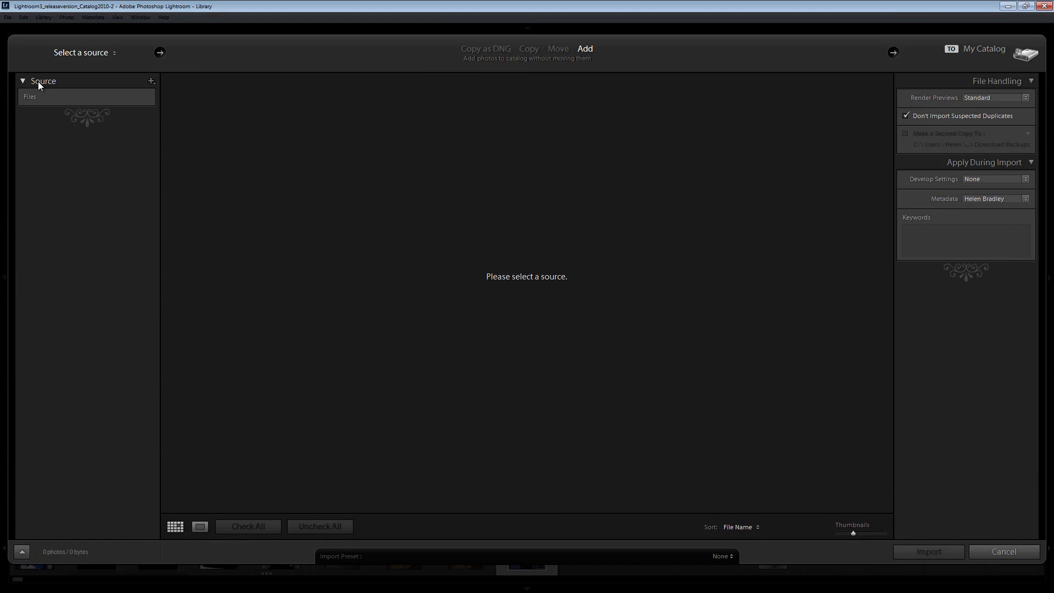
left_click(37, 80)
left_click(37, 81)
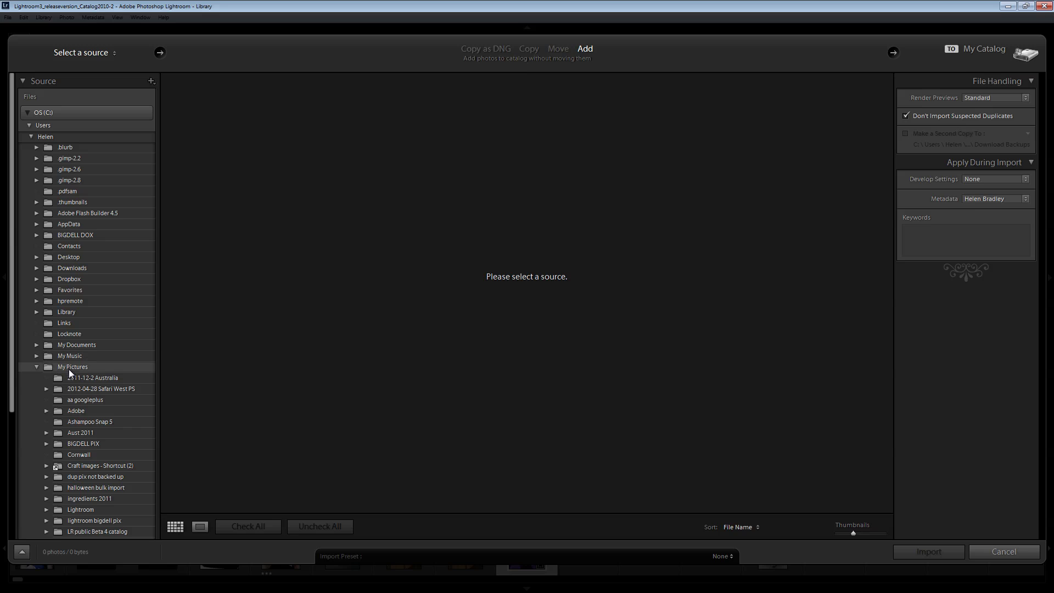
left_click(36, 345)
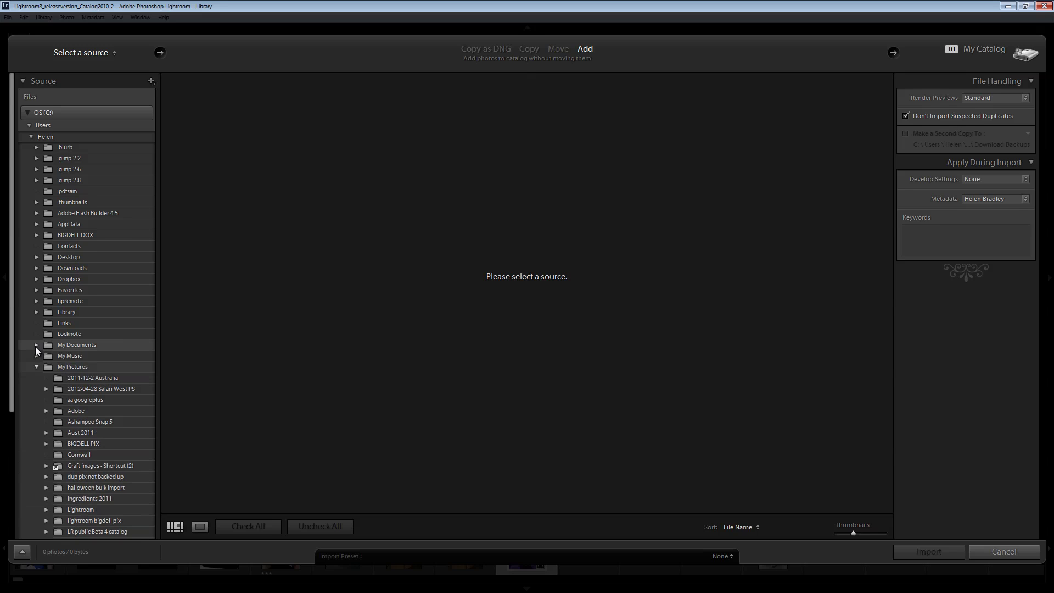
scroll(36, 347, "down", 3)
scroll(41, 336, "down", 3)
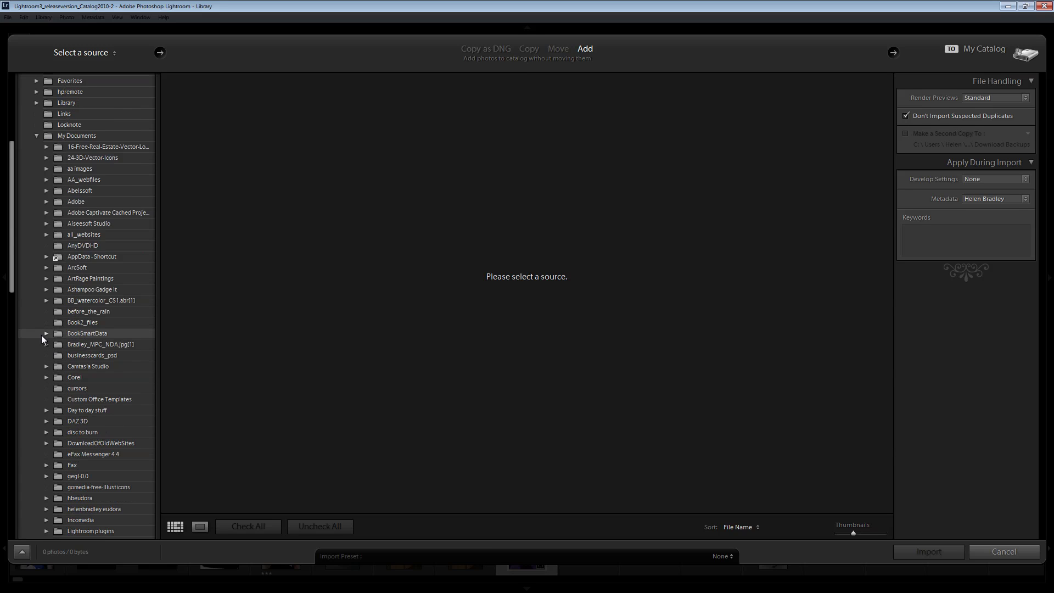
scroll(41, 335, "down", 3)
scroll(41, 336, "down", 3)
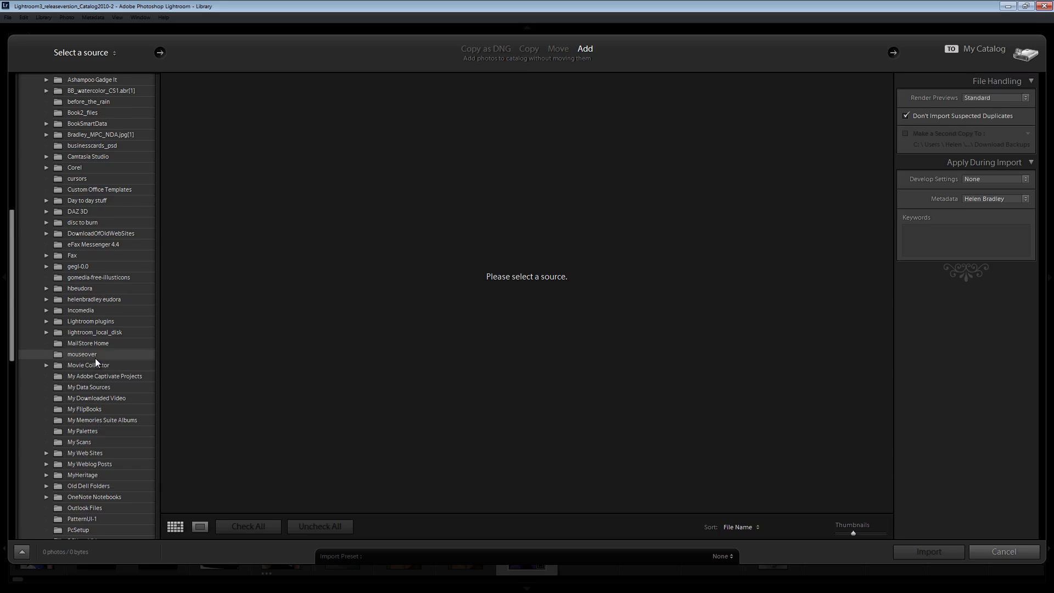
scroll(95, 359, "up", 3)
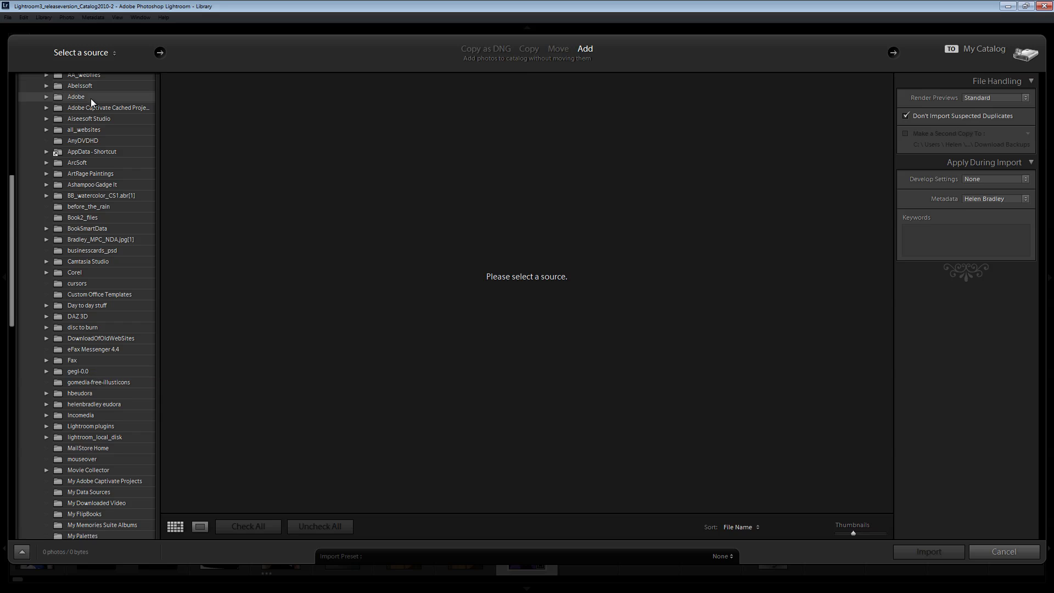
scroll(91, 101, "up", 3)
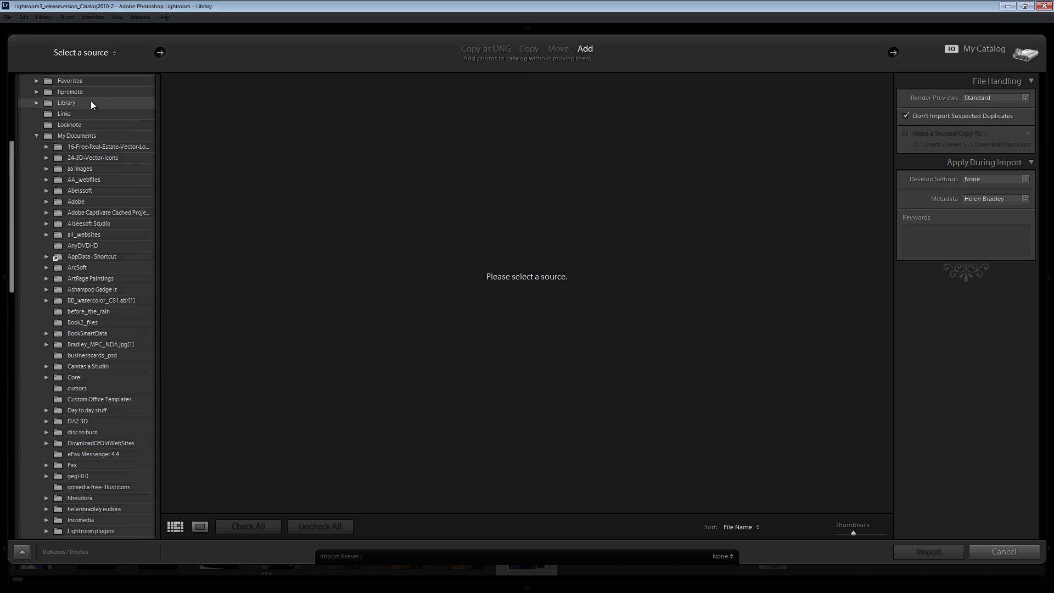
left_click(85, 169)
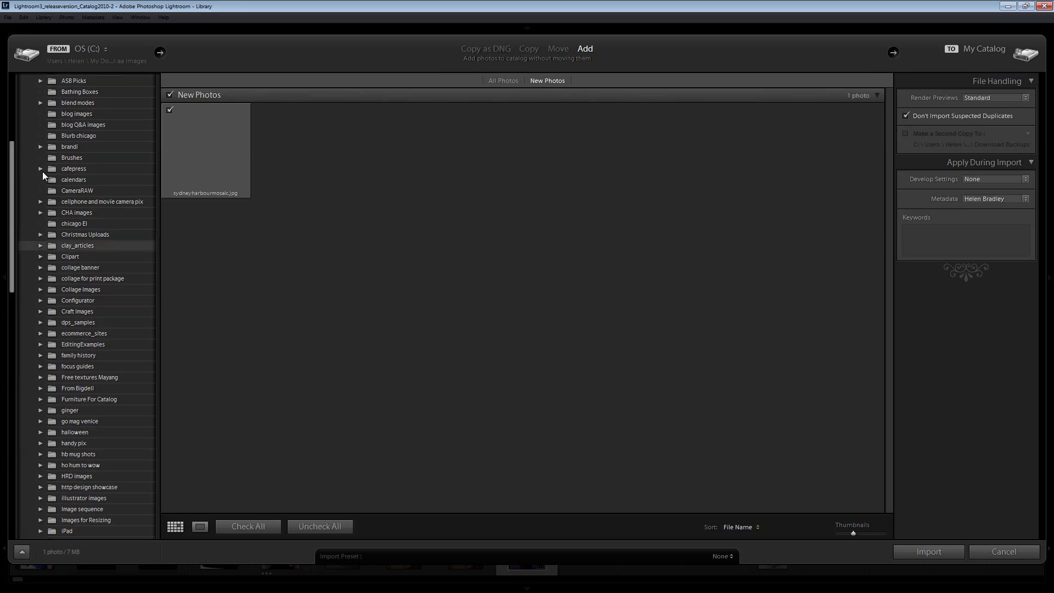
scroll(66, 443, "down", 5)
left_click(42, 436)
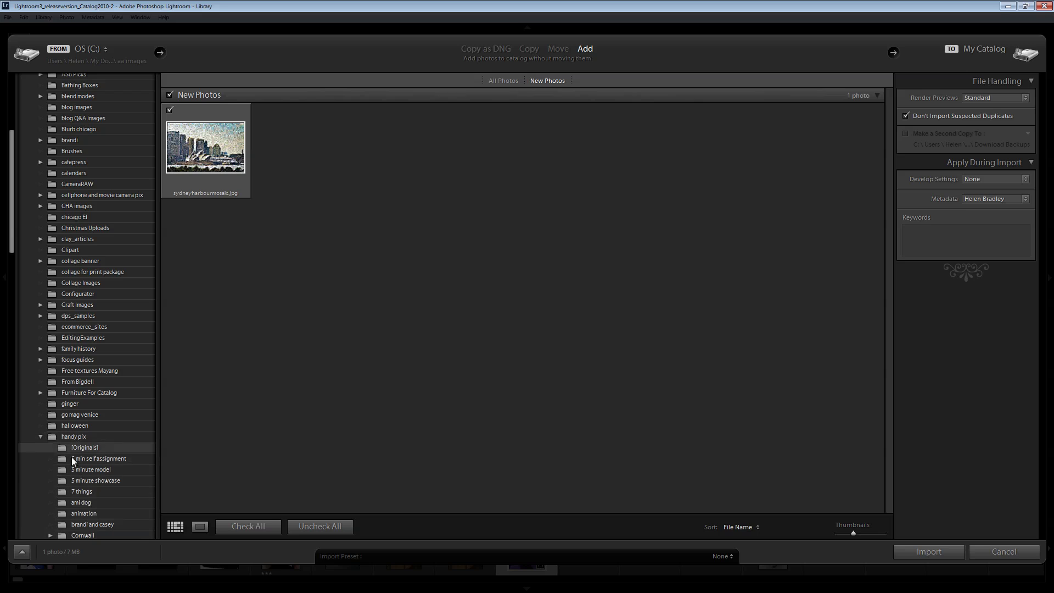
Step: Import from the Cornwall folder with Minimal previews and suspected duplicates allowed
left_click(77, 533)
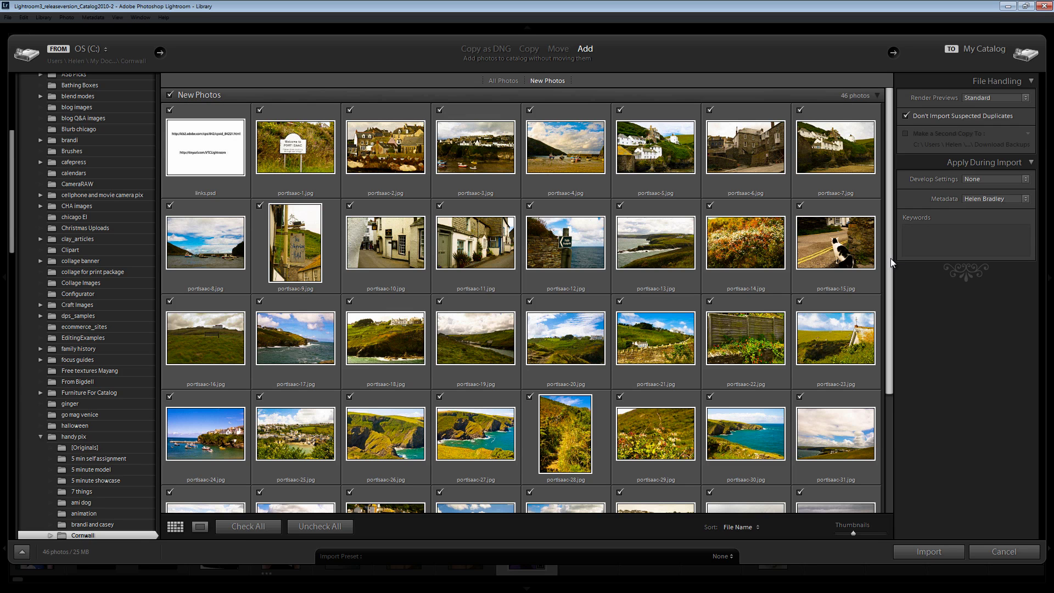
left_click_drag(890, 258, 904, 420)
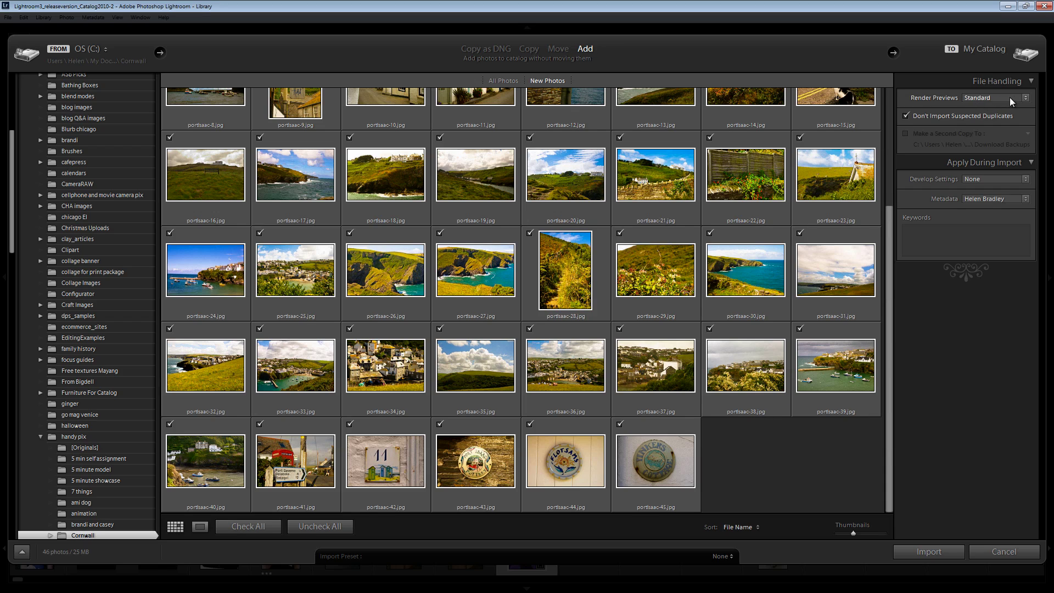
left_click(1027, 98)
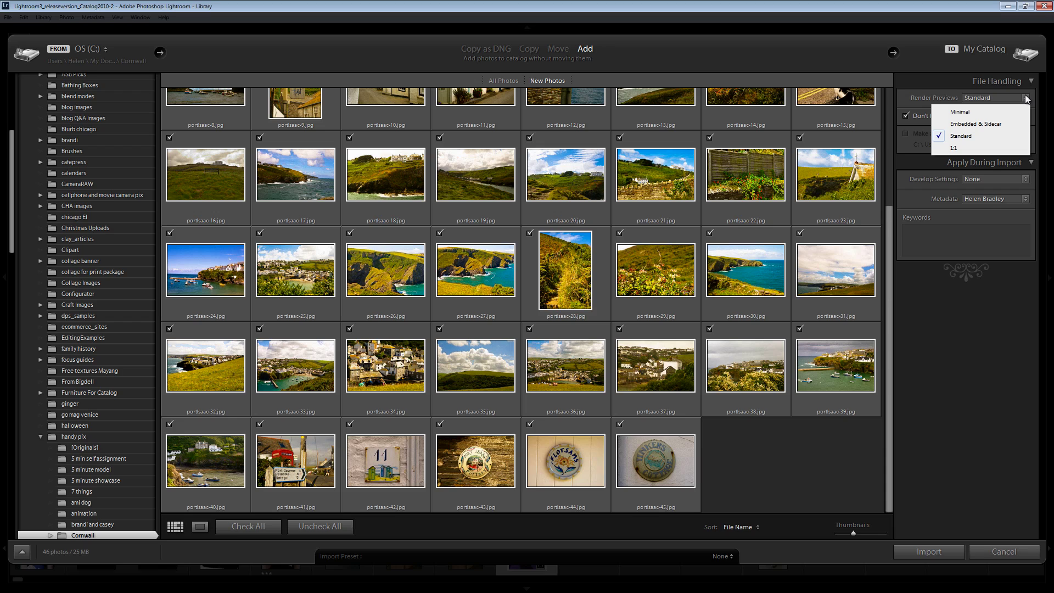
left_click(957, 112)
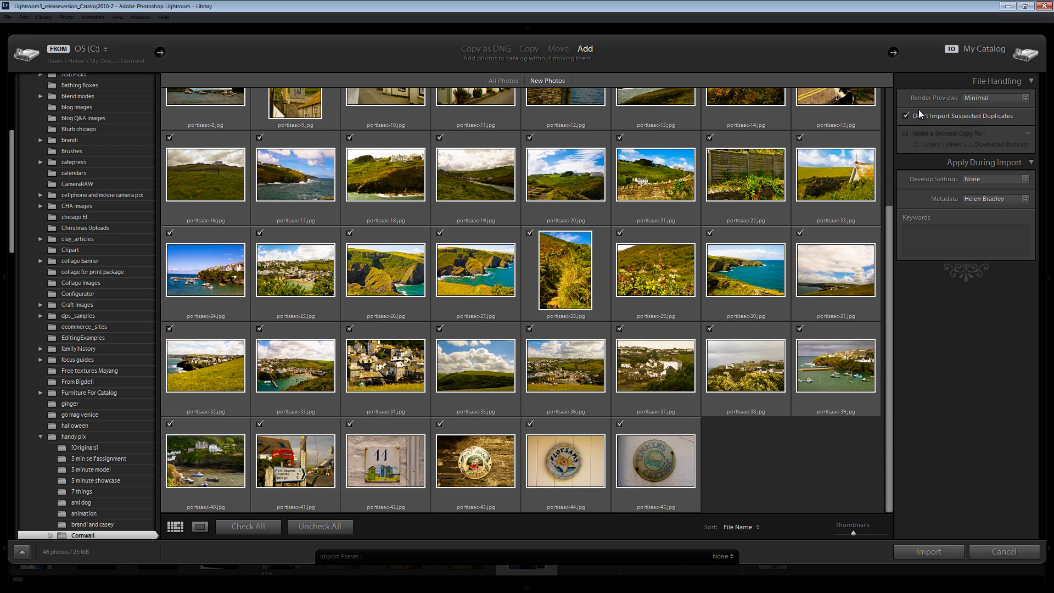
left_click(905, 116)
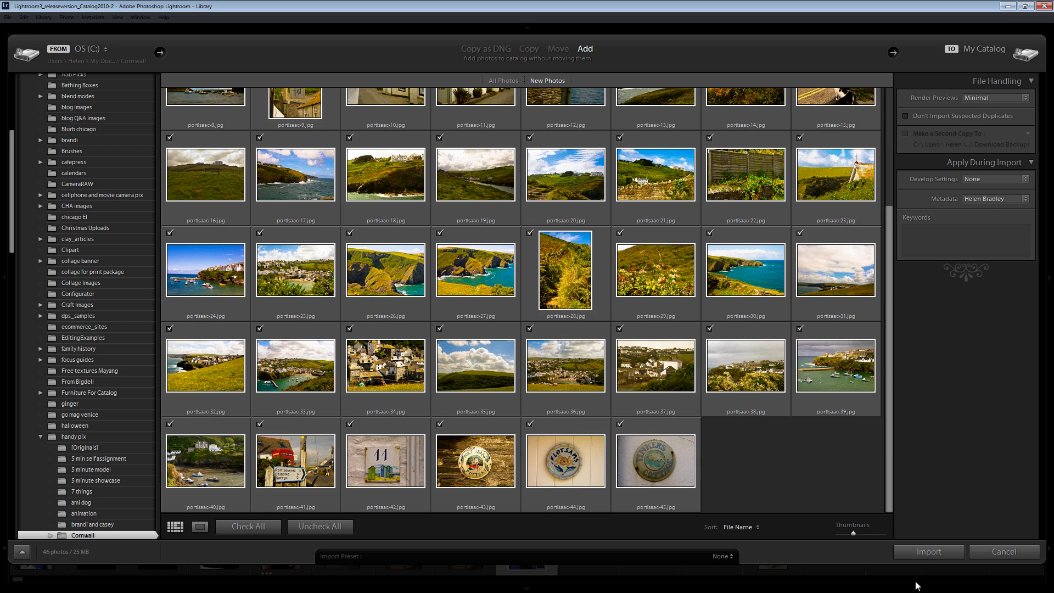
Step: Import the 46 Cornwall photos, then select the 45 Port Isaac photos from second to last
left_click(920, 550)
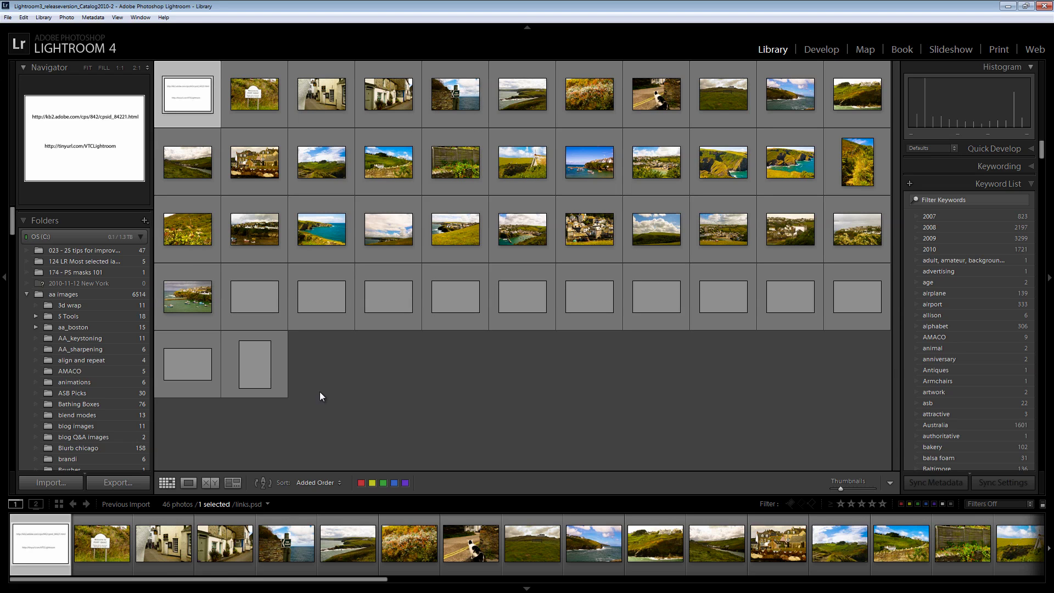
left_click(245, 92)
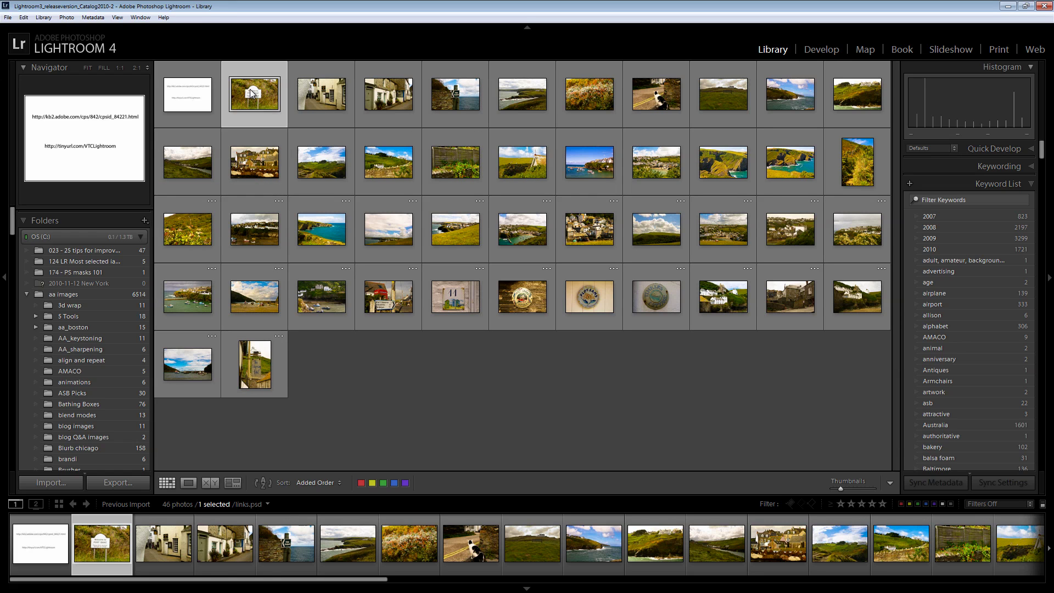
left_click(241, 362, "shift")
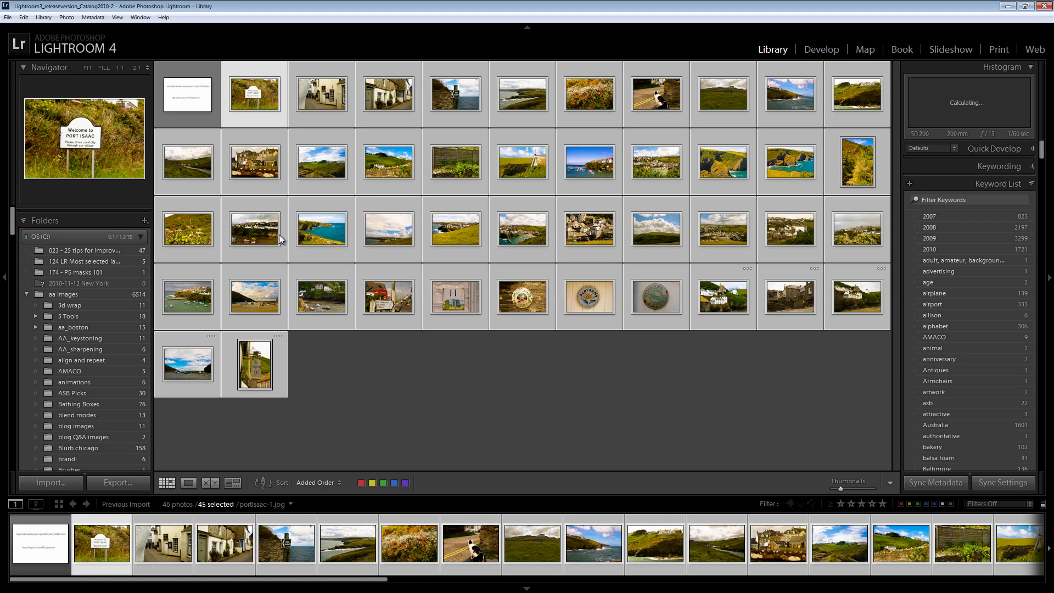
Step: Open Export for the 45 selected photos with Add to This Catalog turned off
right_click(322, 230)
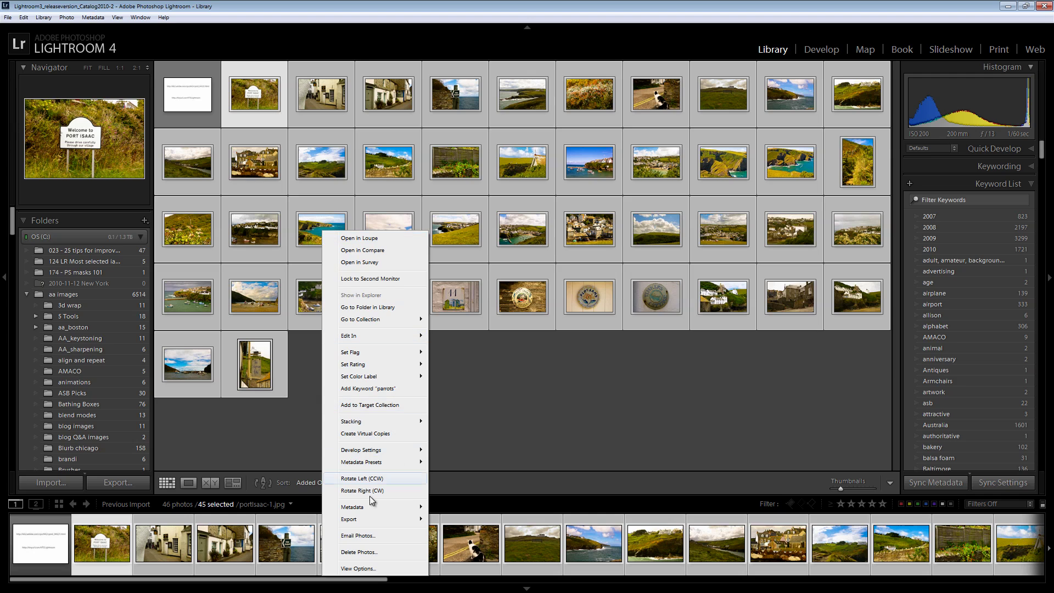
mouse_move(362, 518)
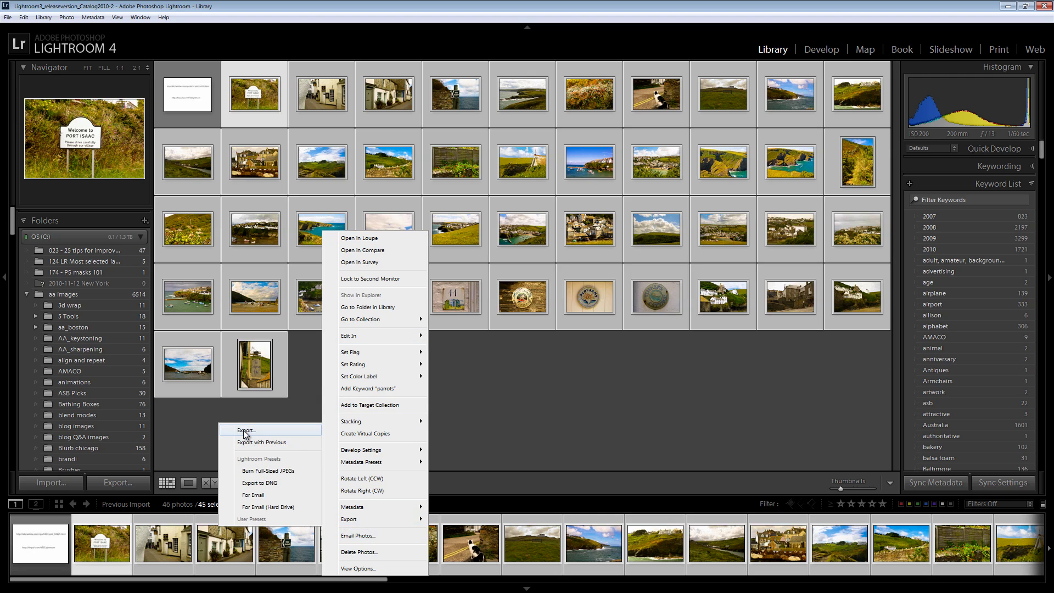
left_click(245, 432)
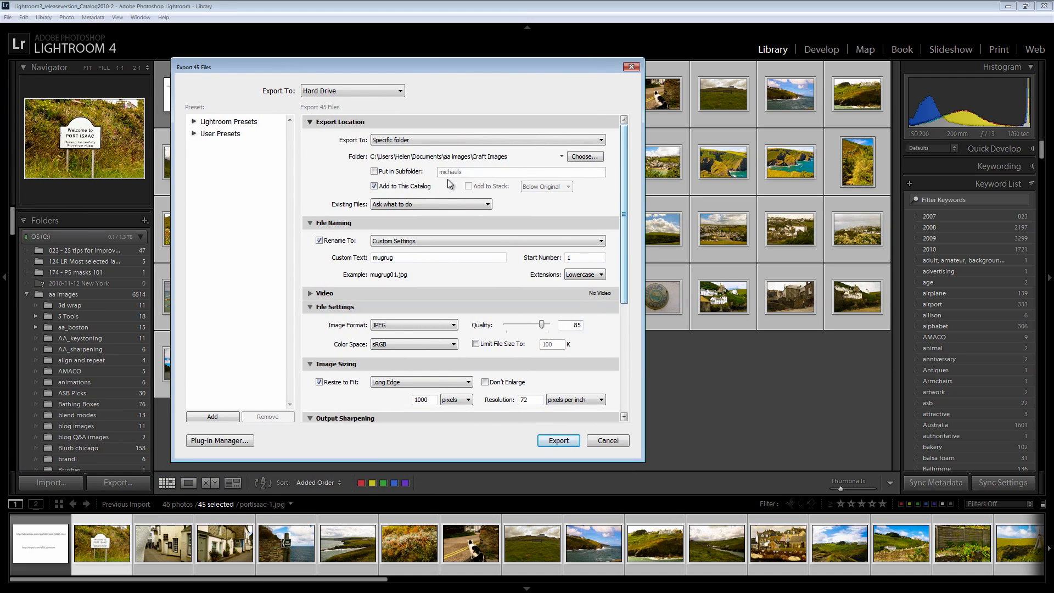
left_click(379, 187)
Step: Export to the Documents folder, inside a subfolder named 'watermark'
left_click(580, 156)
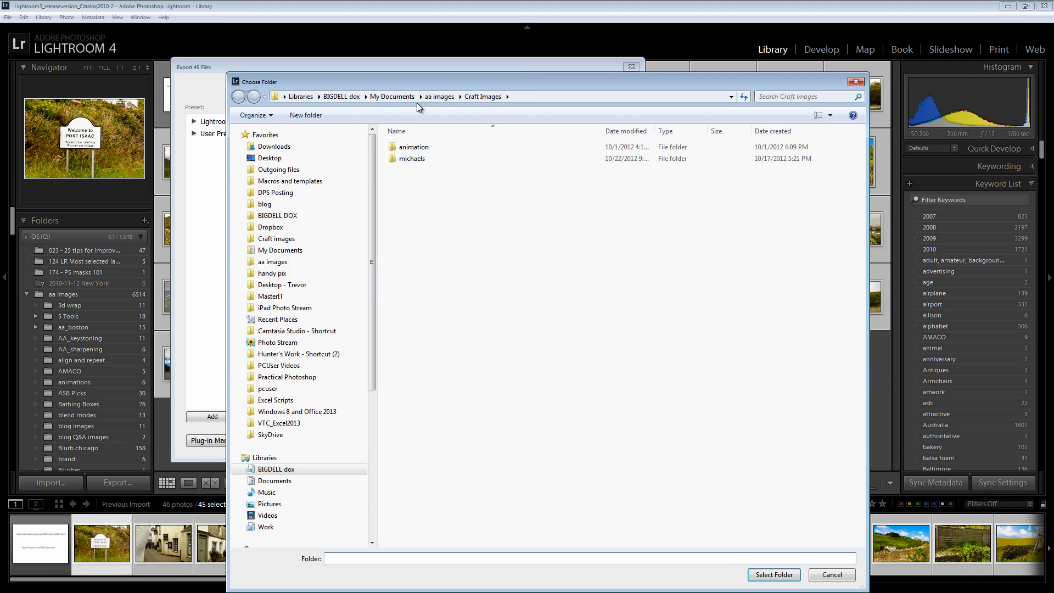
left_click(408, 94)
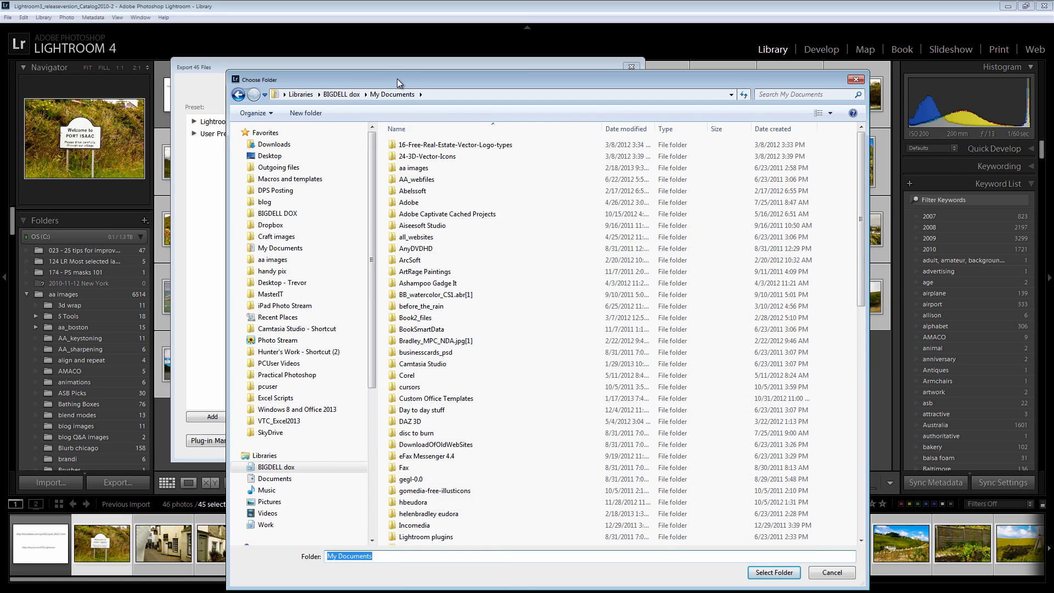
left_click_drag(397, 78, 370, 52)
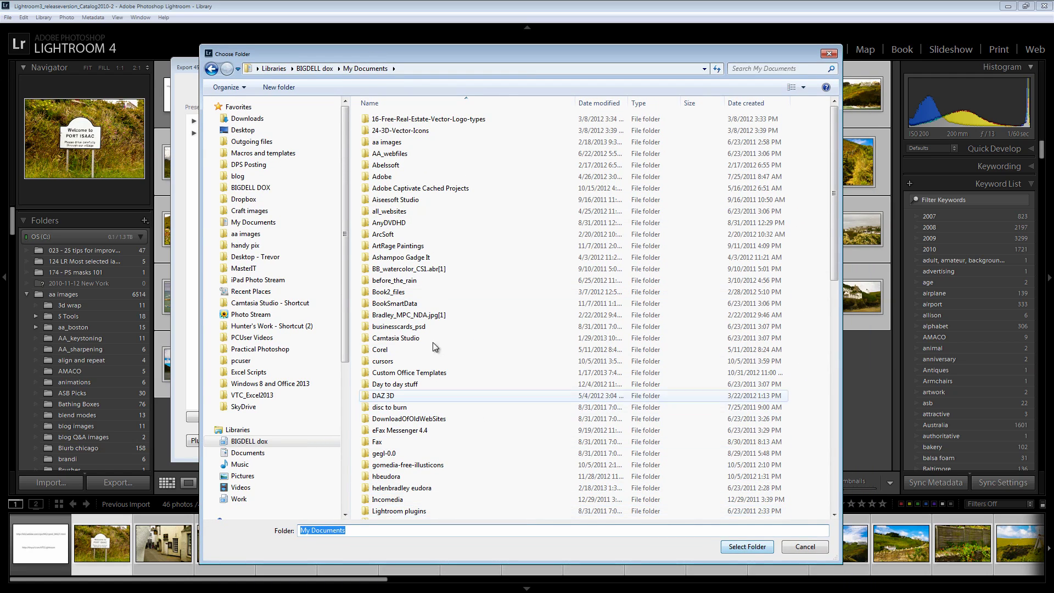
left_click(749, 548)
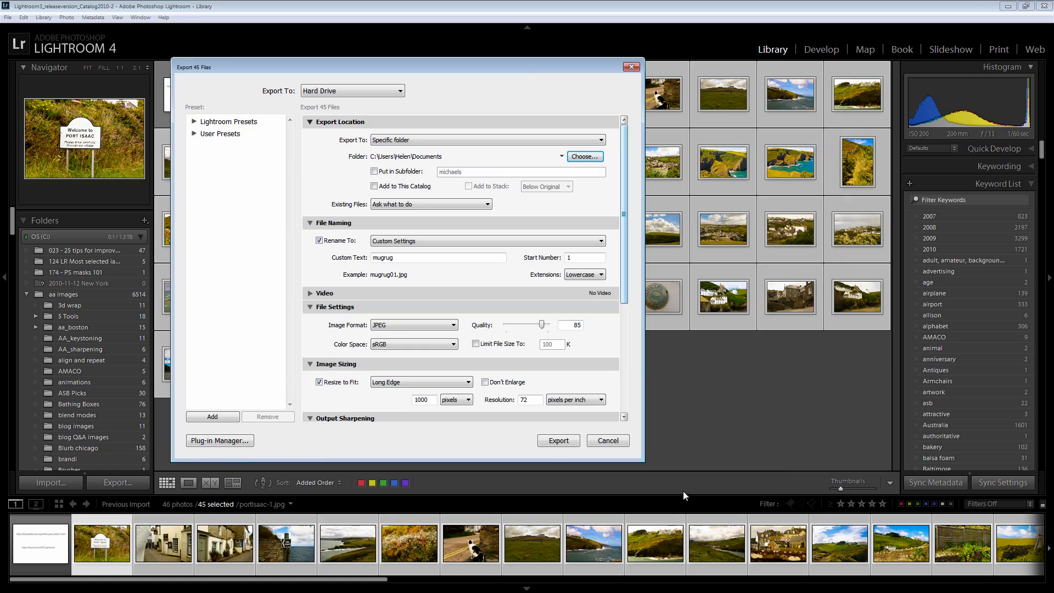
left_click(375, 171)
double_click(461, 171)
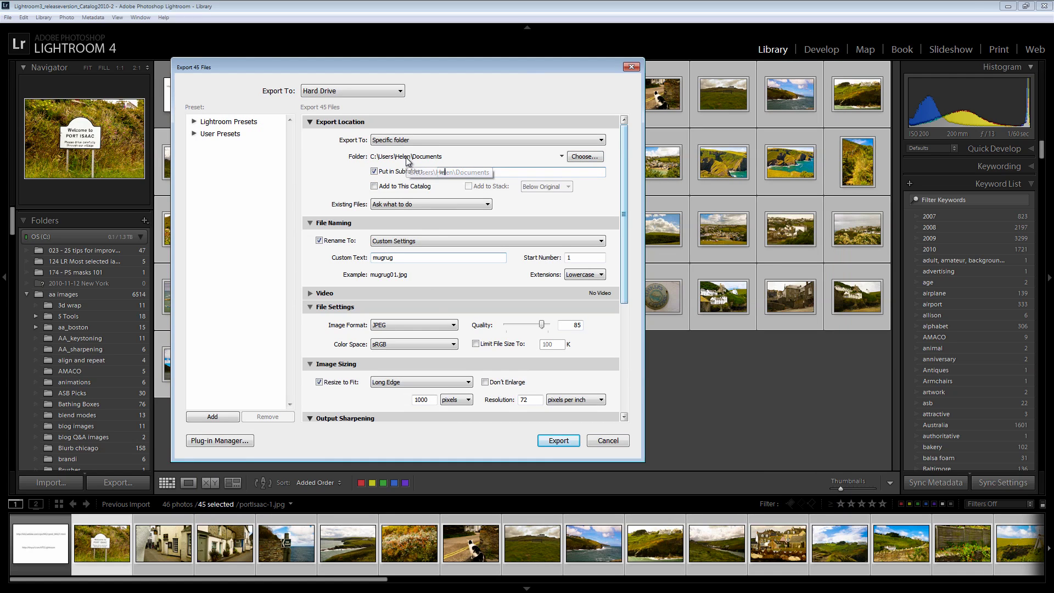
type("watermark")
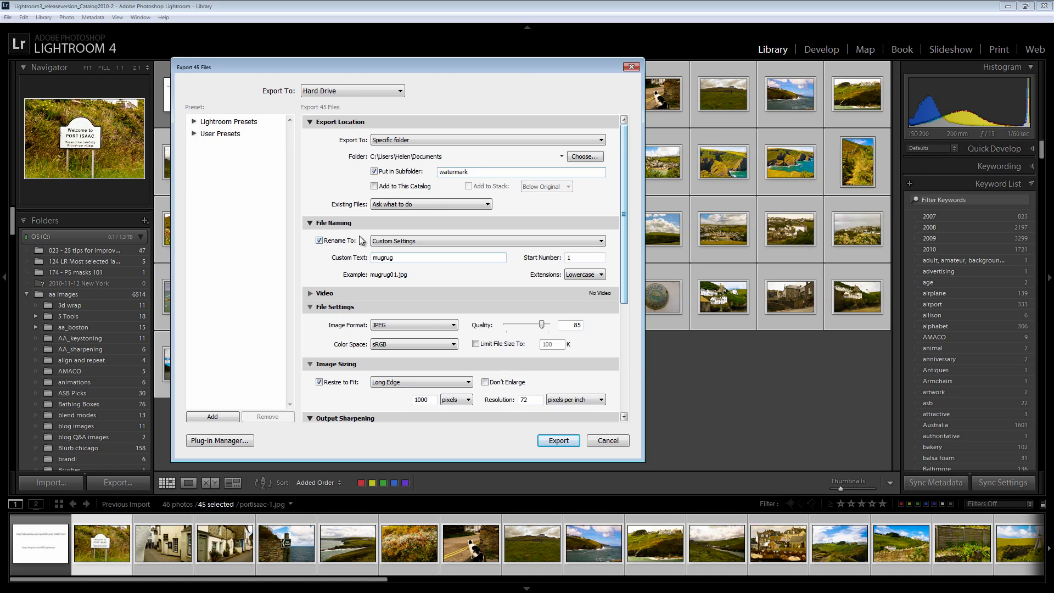
Step: Turn off Rename To and Resize to Fit, enable Watermark, and show its preset list
left_click(319, 240)
scroll(391, 254, "down", 5)
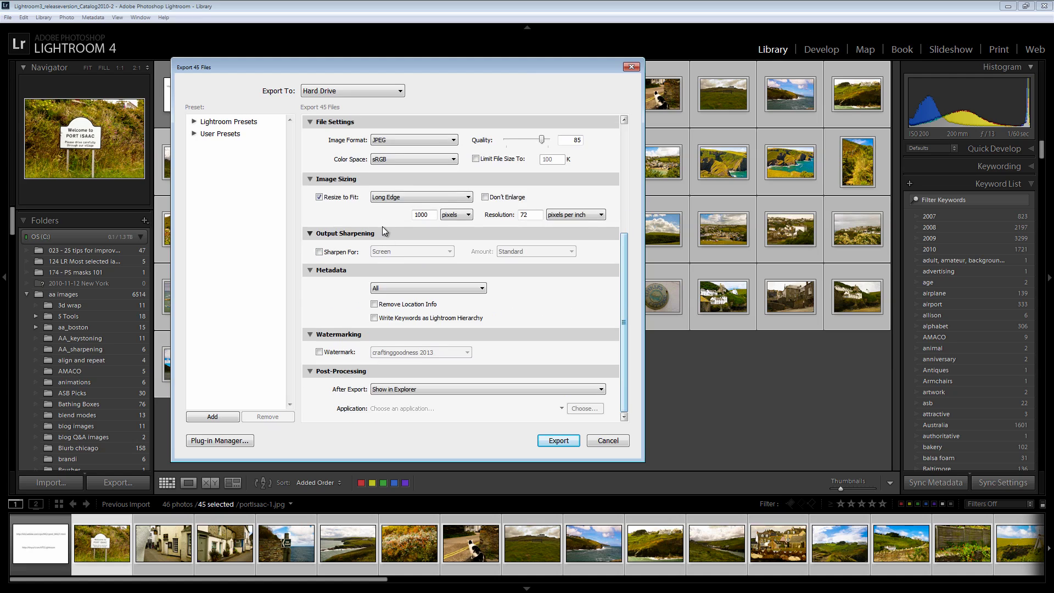
scroll(382, 222, "up", 5)
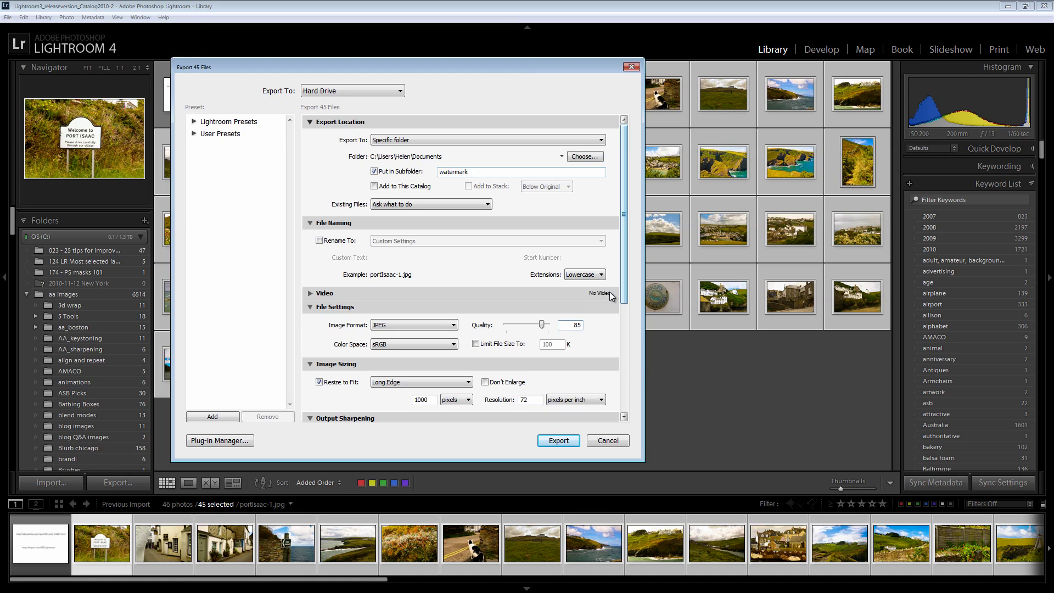
scroll(625, 286, "down", 3)
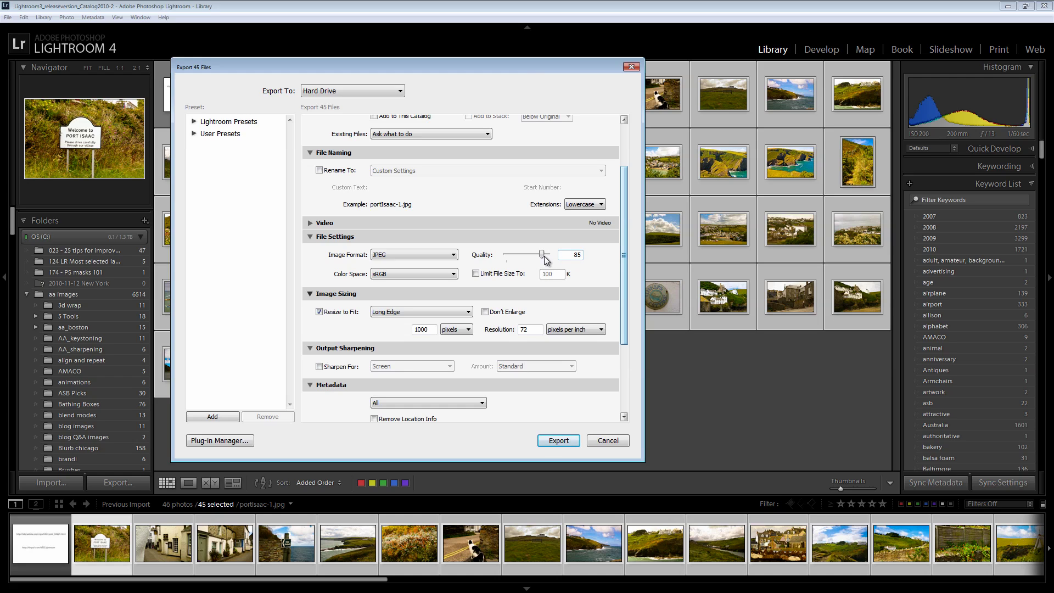
left_click(320, 312)
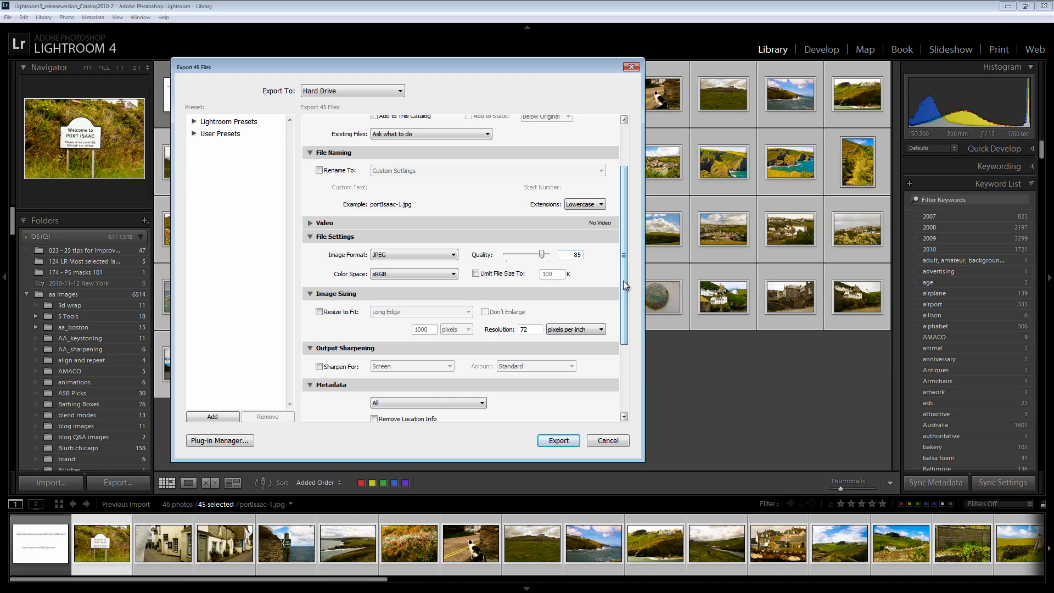
left_click_drag(624, 281, 619, 344)
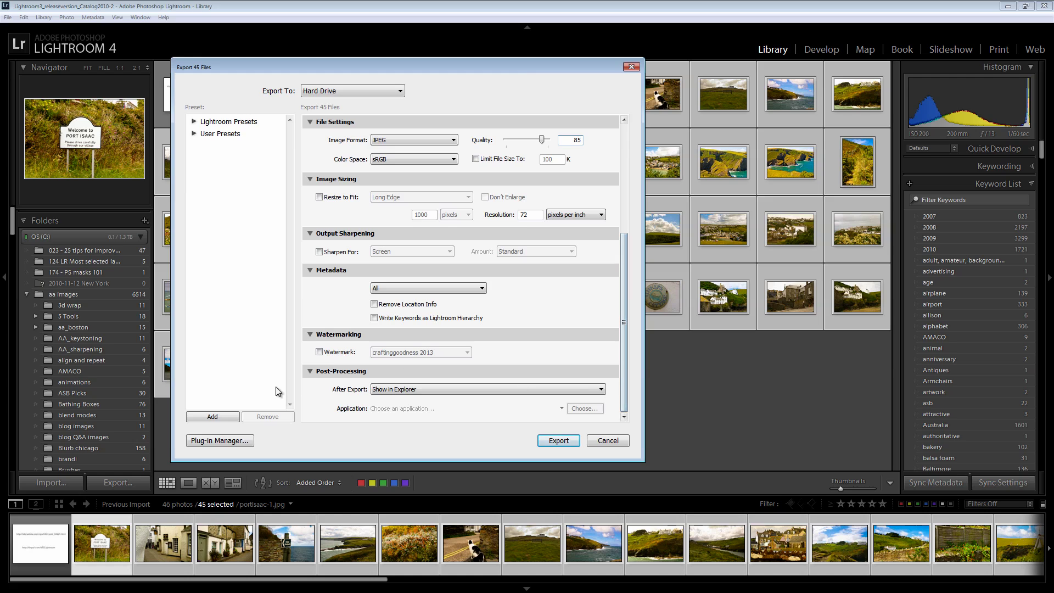
left_click(320, 353)
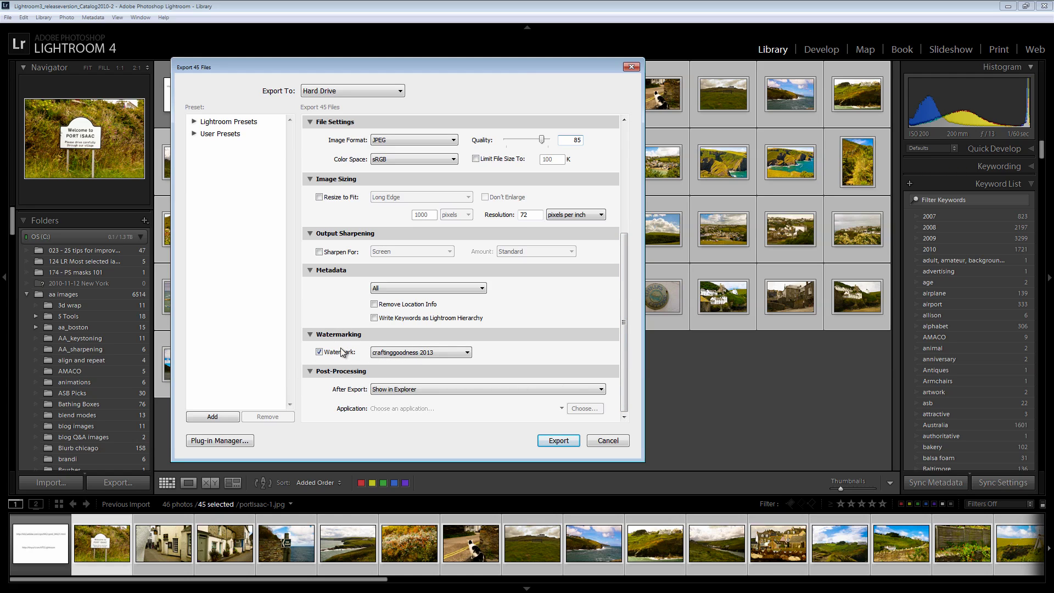
left_click(393, 354)
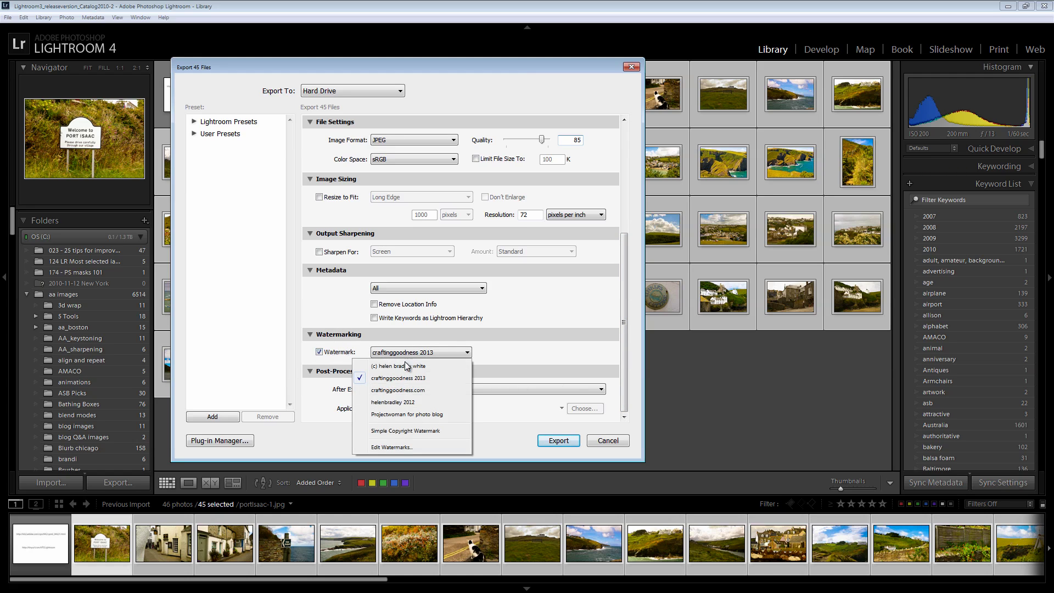
left_click(387, 449)
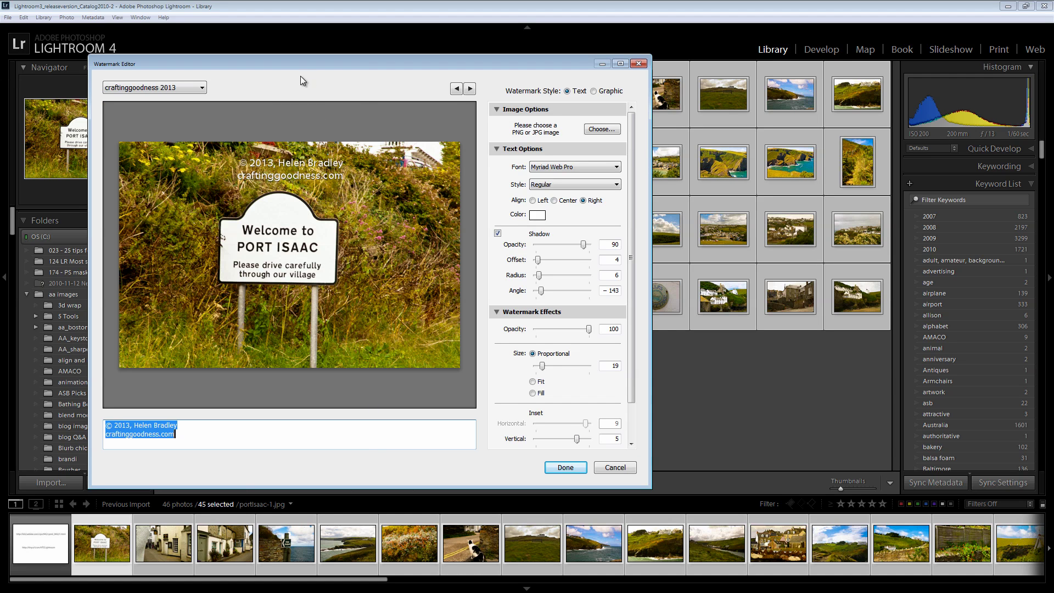
left_click_drag(301, 66, 371, 75)
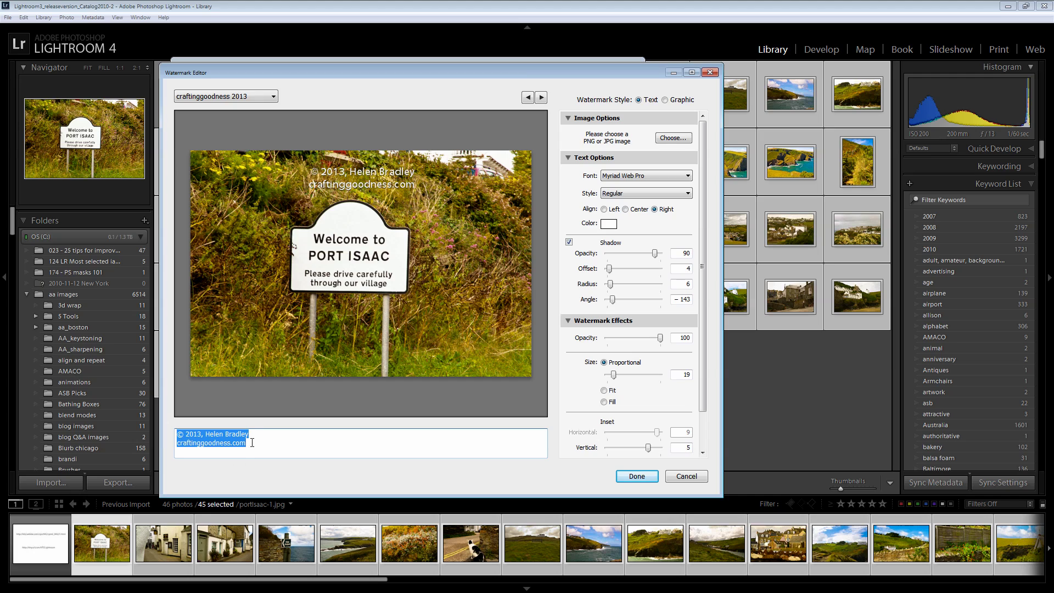
key("BackSpace")
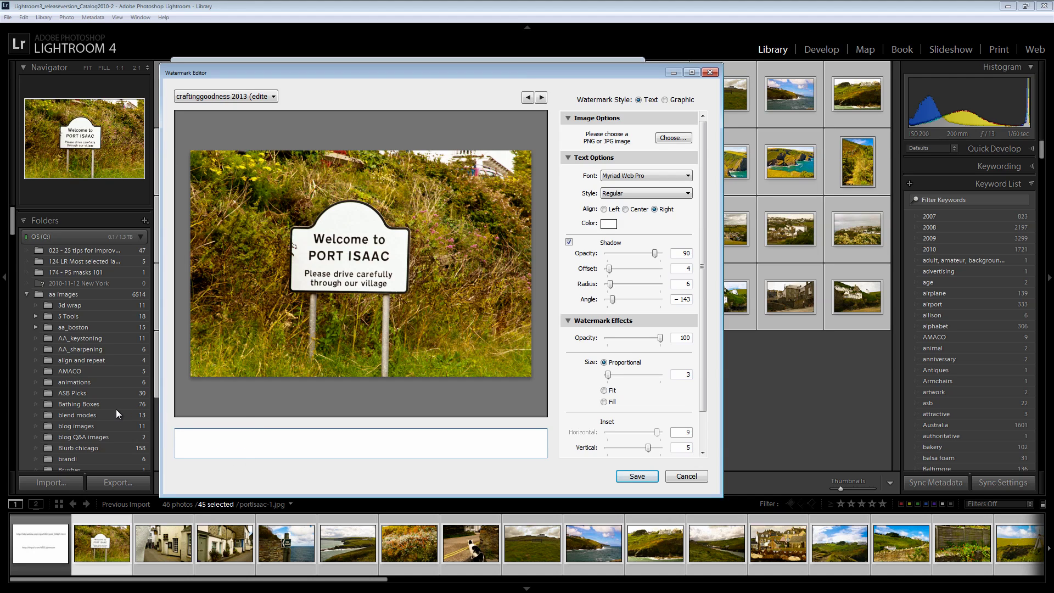
key("alt")
type("©")
type(" 2013, Helen Bradley")
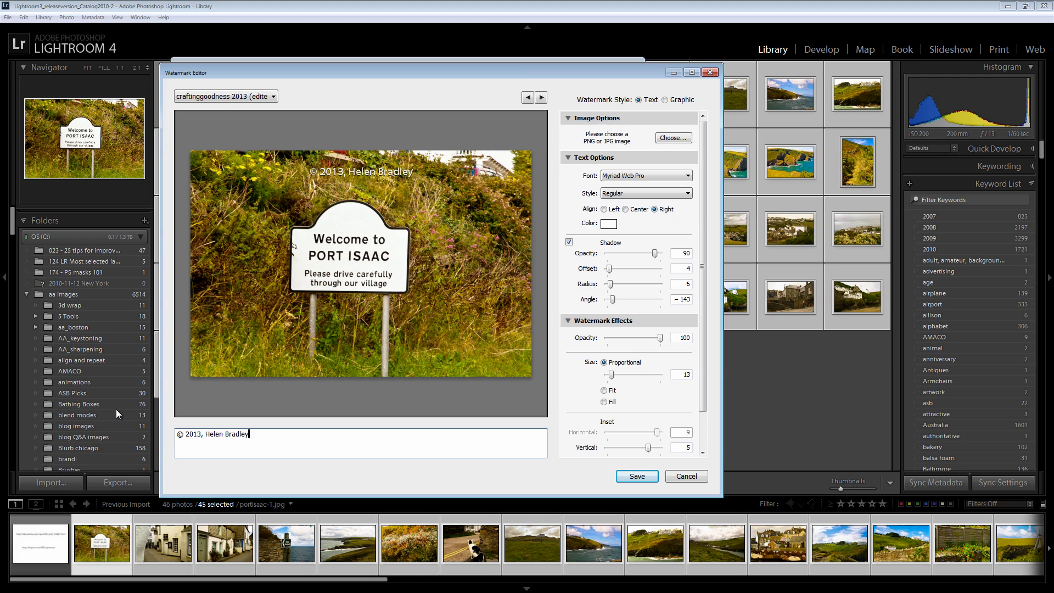
key("Return")
type("www.projectwoman.com")
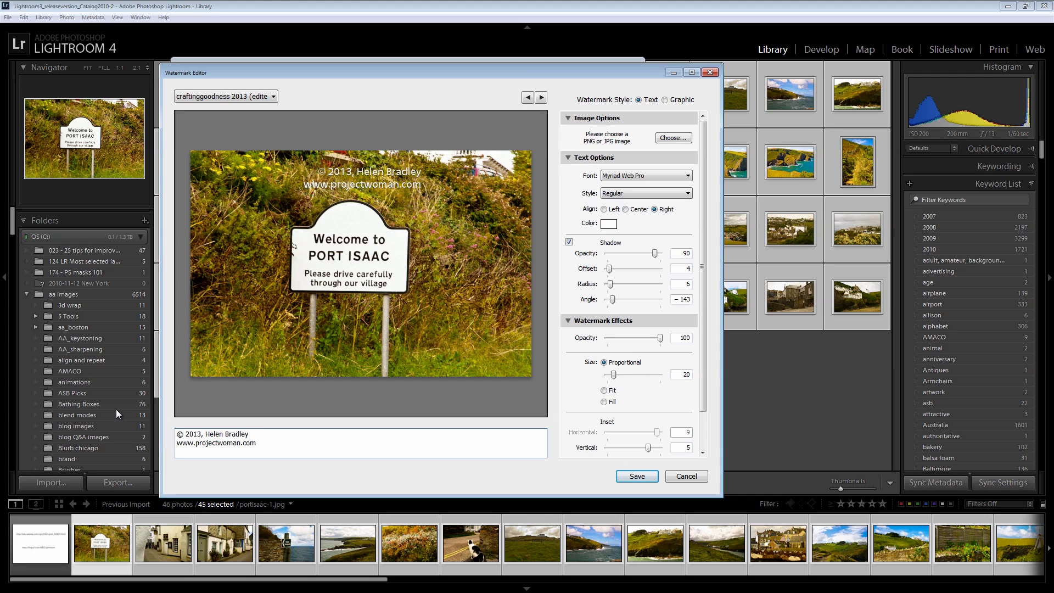
mouse_move(363, 178)
mouse_move(702, 264)
left_click_drag(701, 237, 702, 303)
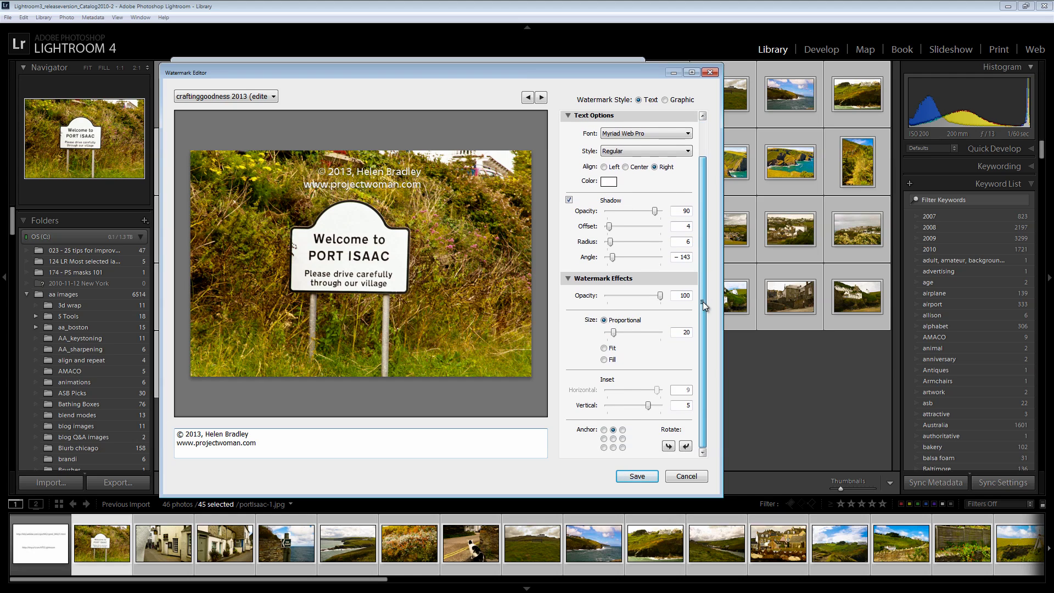
Step: Anchor the watermark at the bottom-left corner and left-align its two lines
left_click(603, 447)
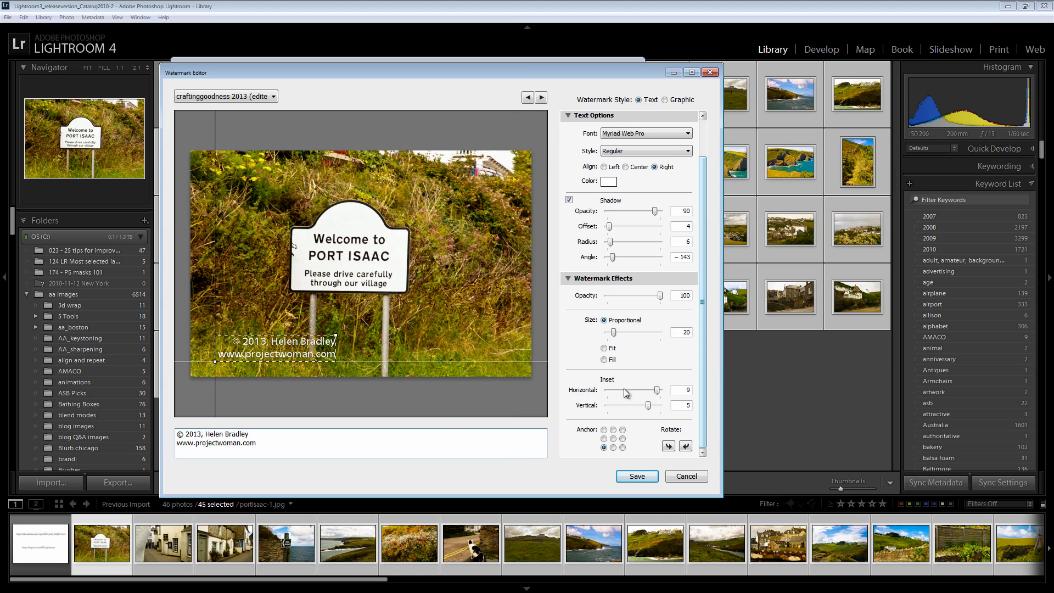
mouse_move(656, 390)
left_mouse_down()
mouse_move(625, 394)
mouse_move(631, 406)
mouse_move(635, 390)
left_mouse_up()
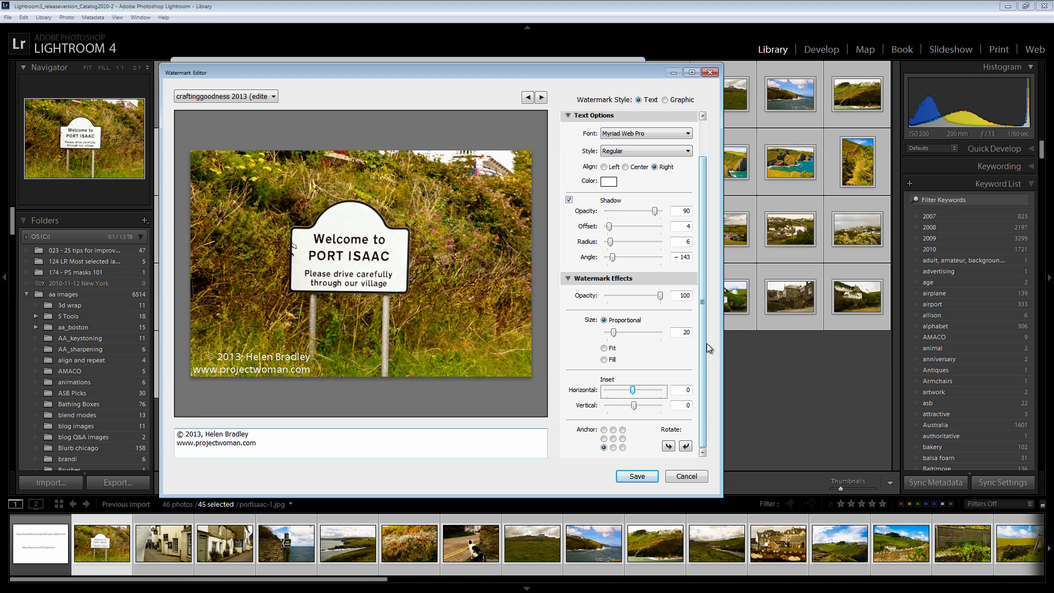
left_click_drag(705, 347, 708, 299)
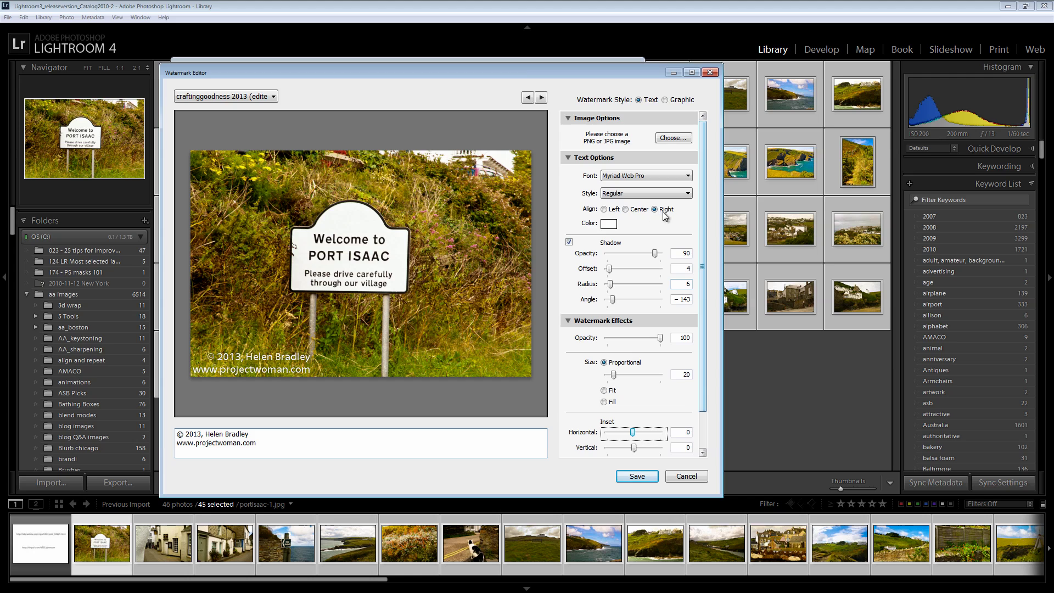
left_click(605, 209)
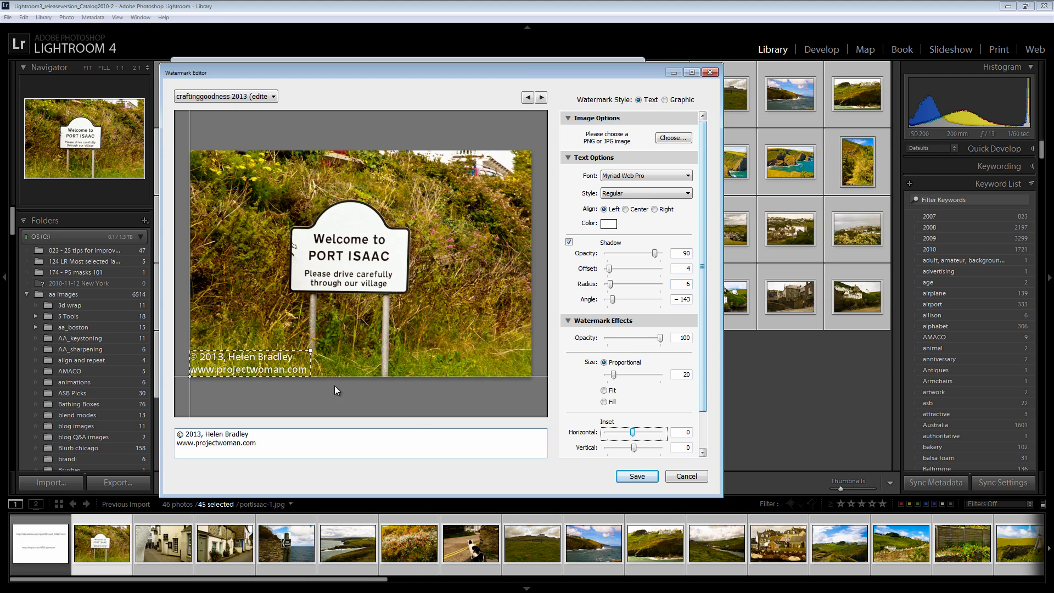
Step: Enlarge the watermark to size 25 and inset it 2 horizontally and 3 vertically
left_click(279, 369)
left_click_drag(311, 348, 332, 346)
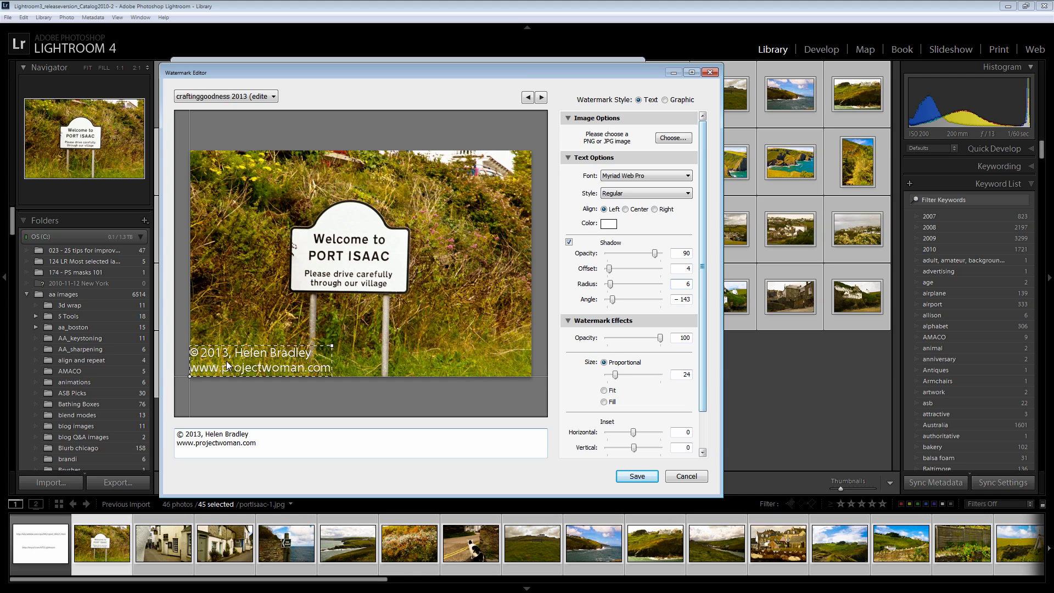
left_click_drag(332, 346, 342, 345)
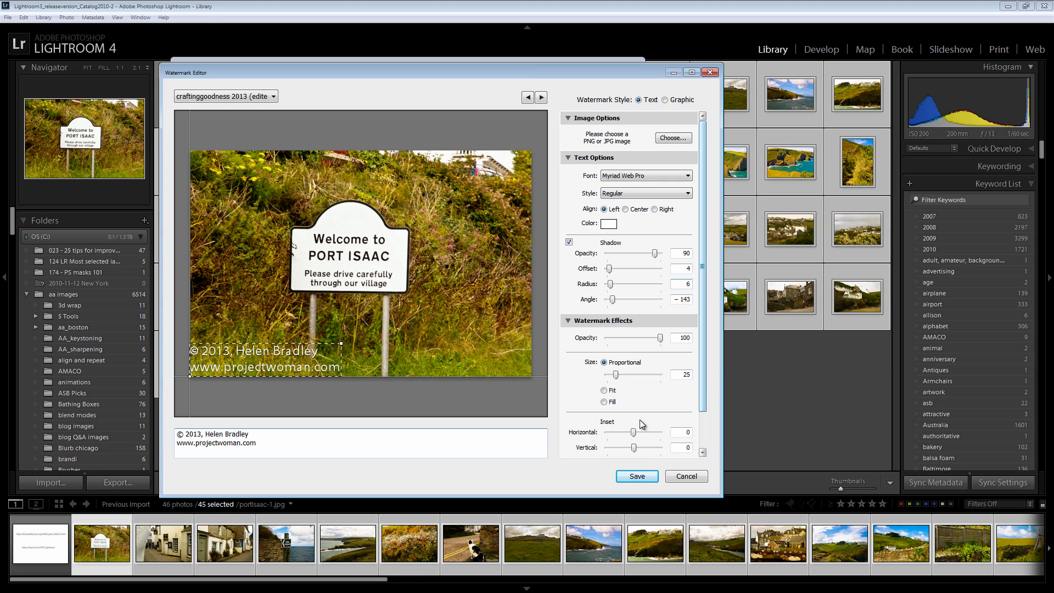
left_click_drag(635, 434, 640, 447)
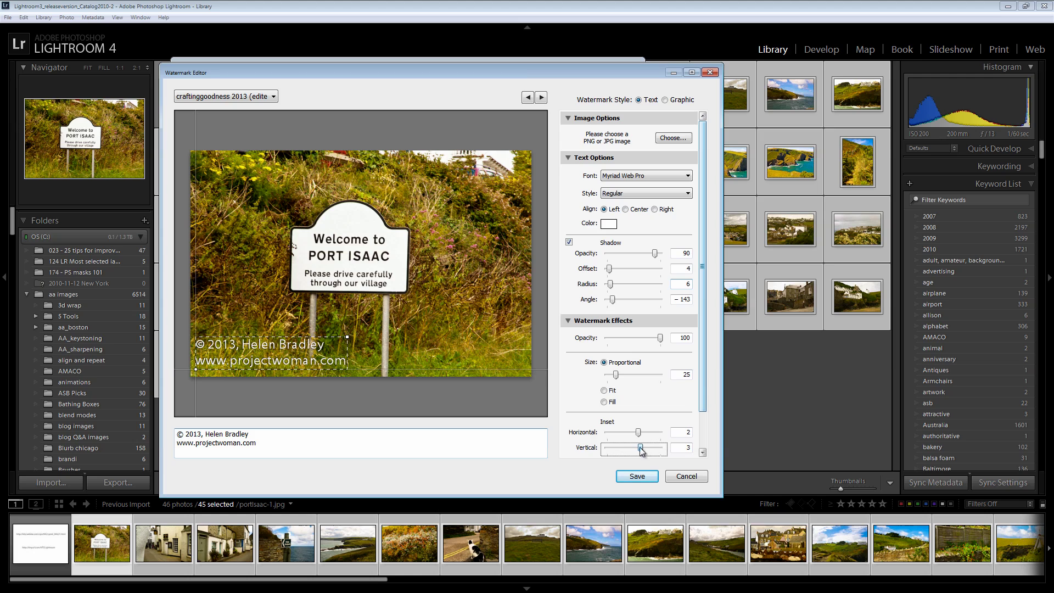
scroll(701, 371, "down", 2)
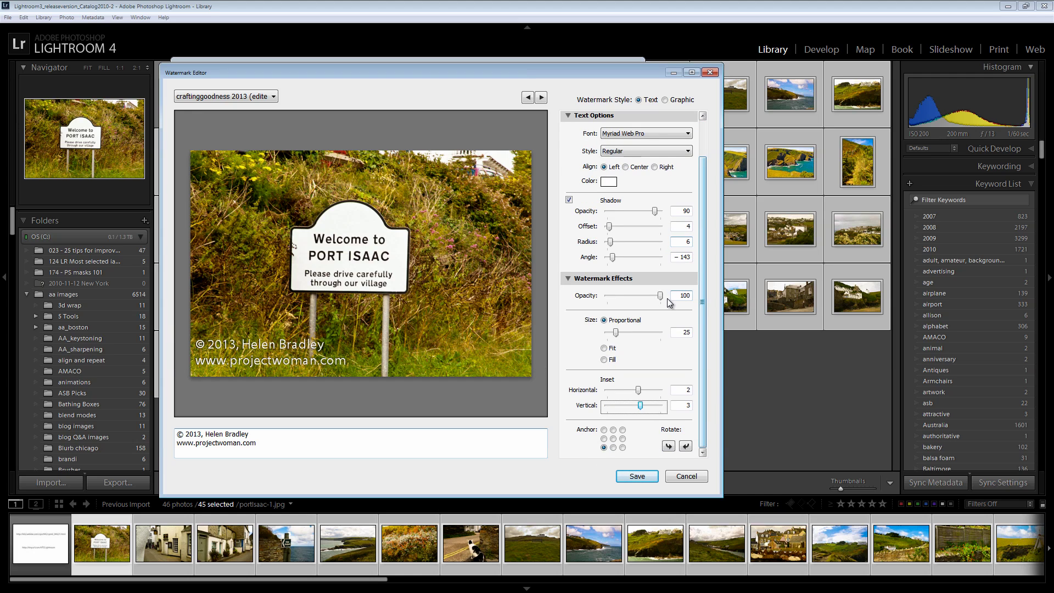
Step: Give the watermark's drop shadow 100 opacity and a 39 angle
left_click(662, 298)
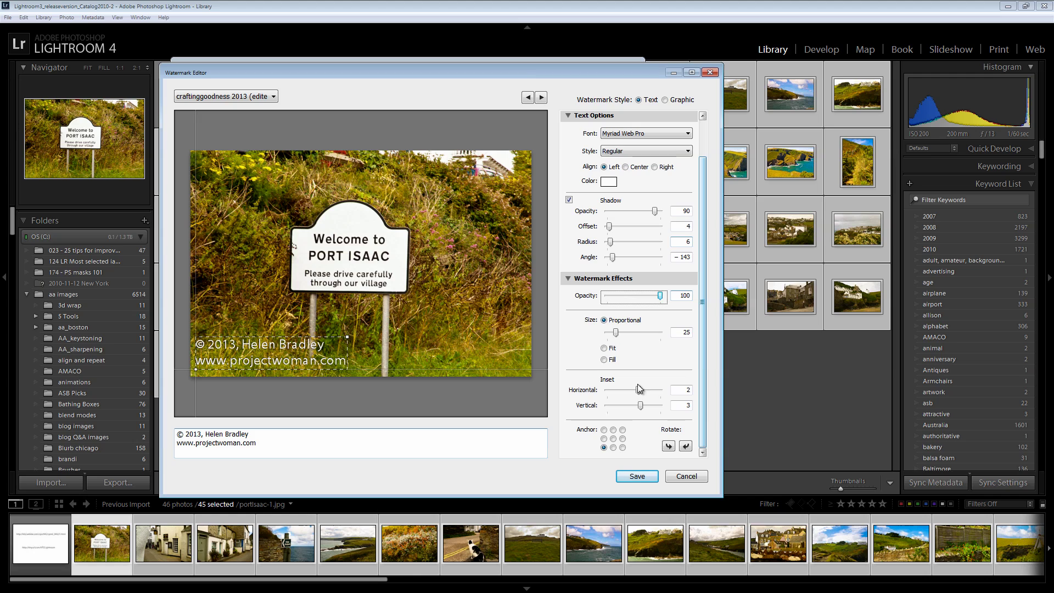
scroll(704, 350, "up", 2)
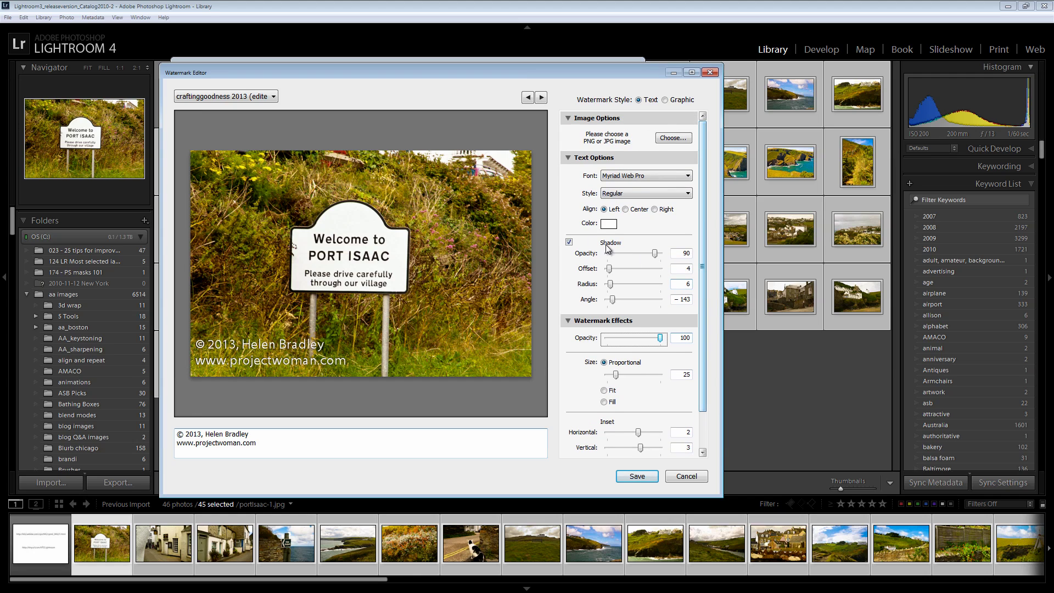
left_click(568, 243)
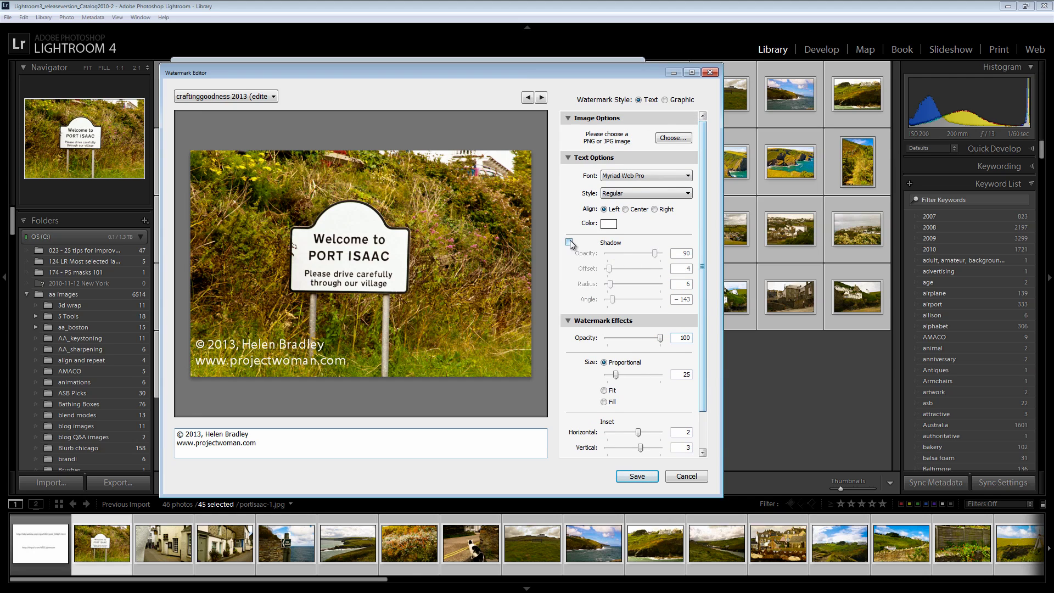
left_click(568, 243)
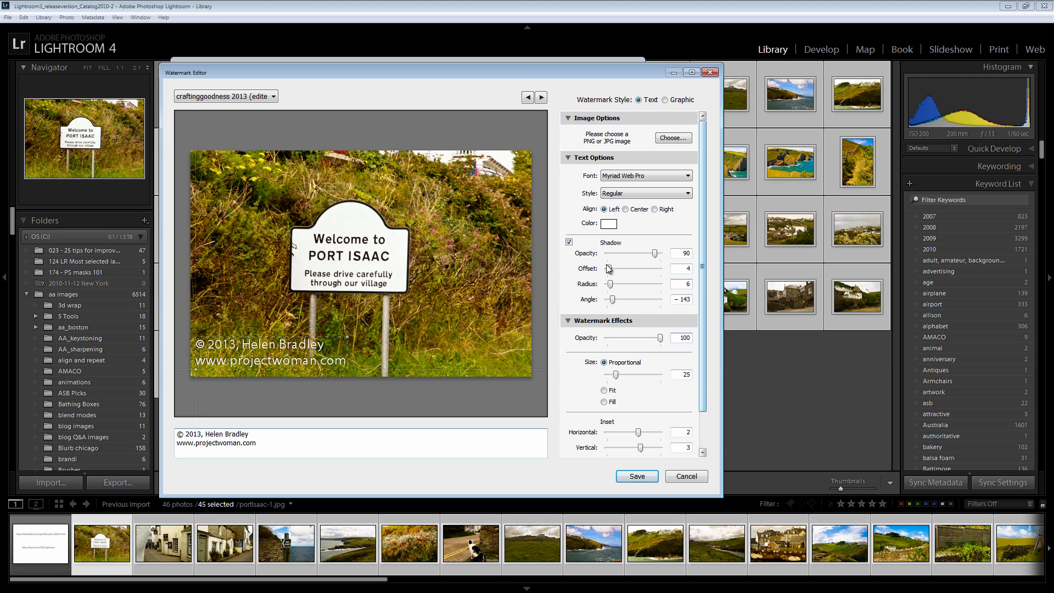
left_click_drag(654, 253, 703, 276)
left_click_drag(612, 300, 642, 304)
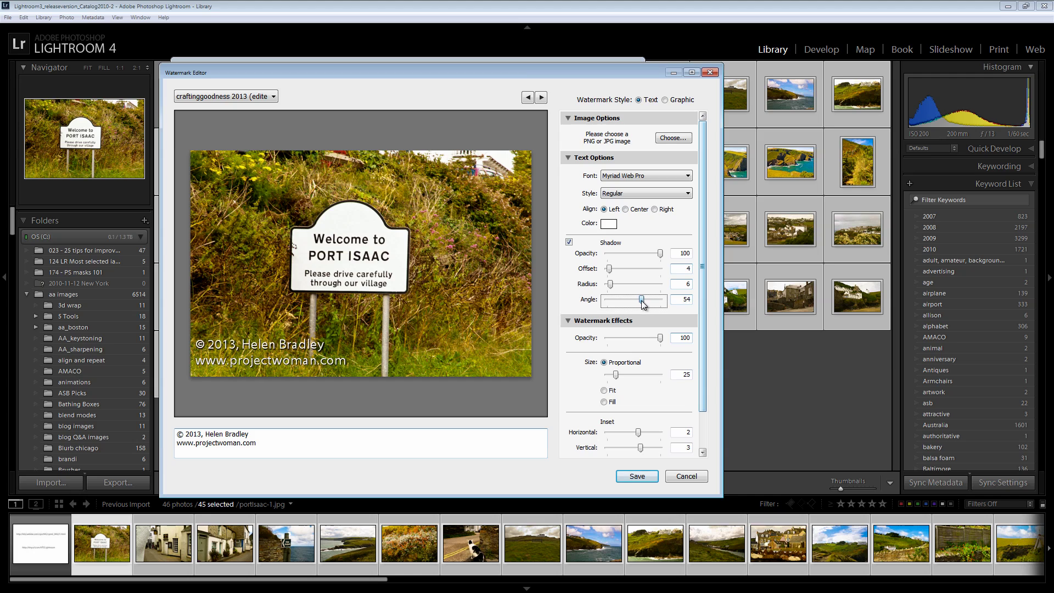
left_click_drag(641, 303, 642, 307)
left_click_drag(704, 363, 704, 409)
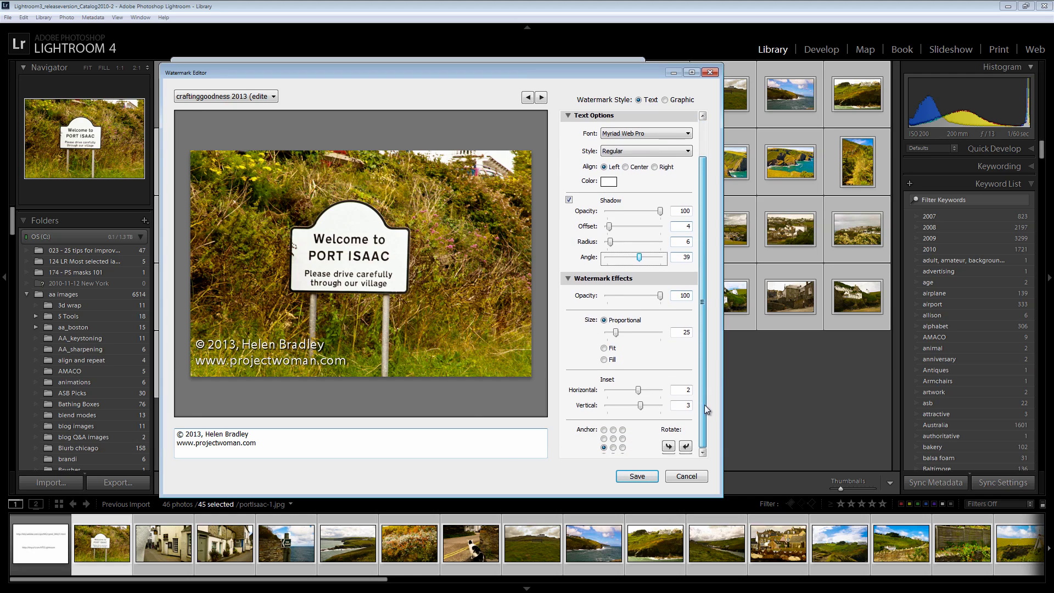
Step: Save the watermark settings as a new preset called 'test watermark'
left_click(638, 476)
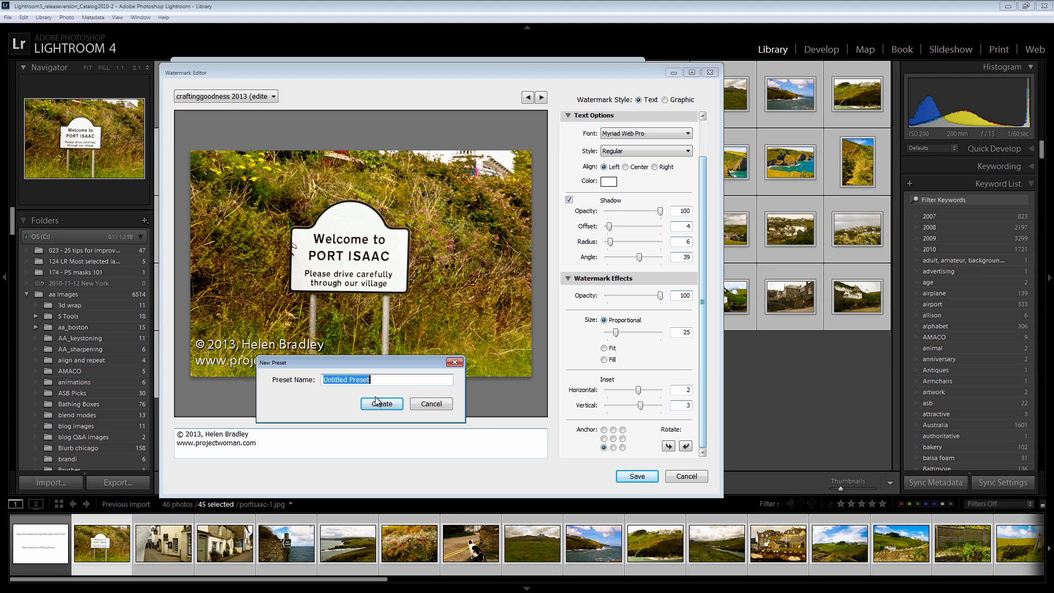
type("test watermark")
left_click(381, 404)
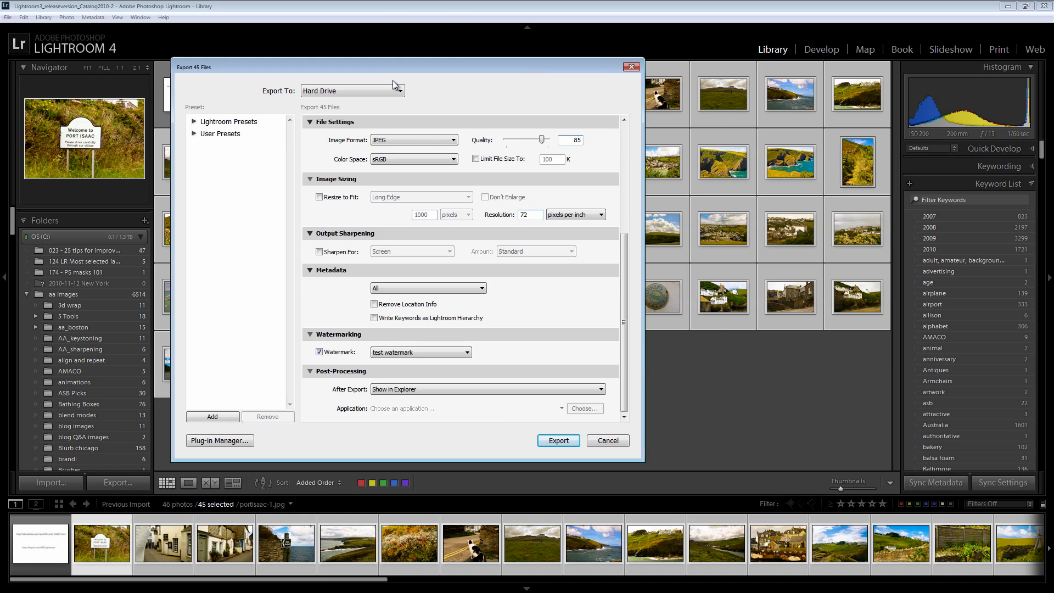
Step: Export the 45 Port Isaac photos with the copyright watermark applied
left_click_drag(384, 75, 497, 116)
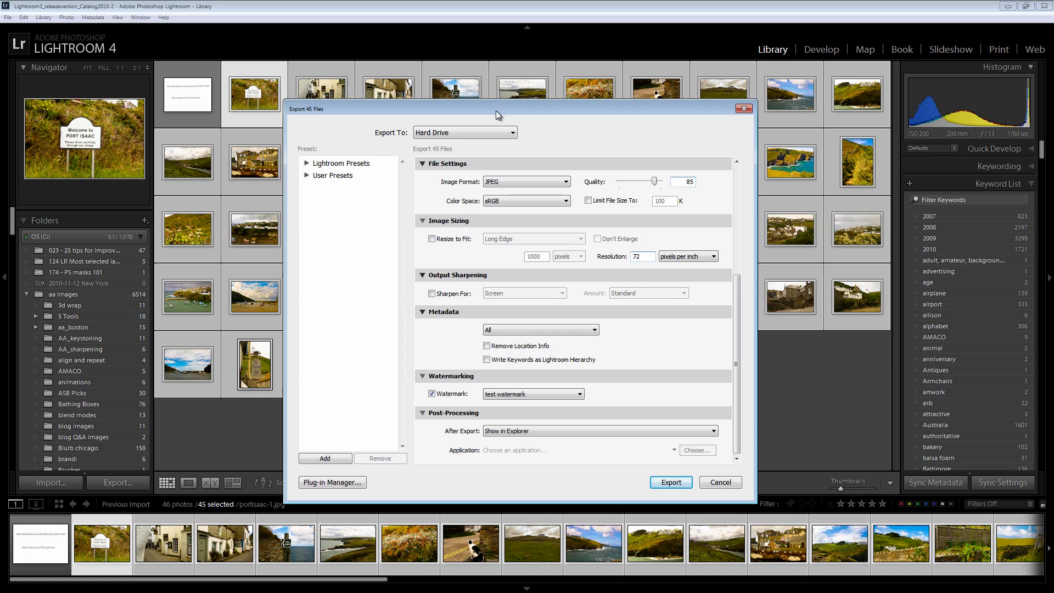
left_click(669, 484)
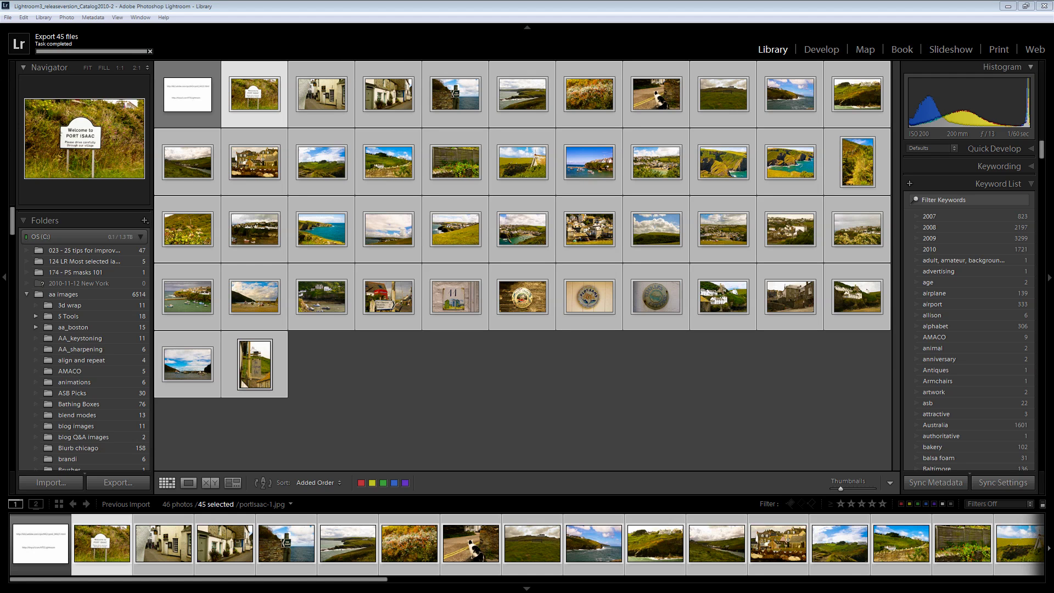
Step: Preview portIsaac-11.jpg and portIsaac-27.jpg to check their two-line copyright watermark
left_click_drag(12, 107, 589, 22)
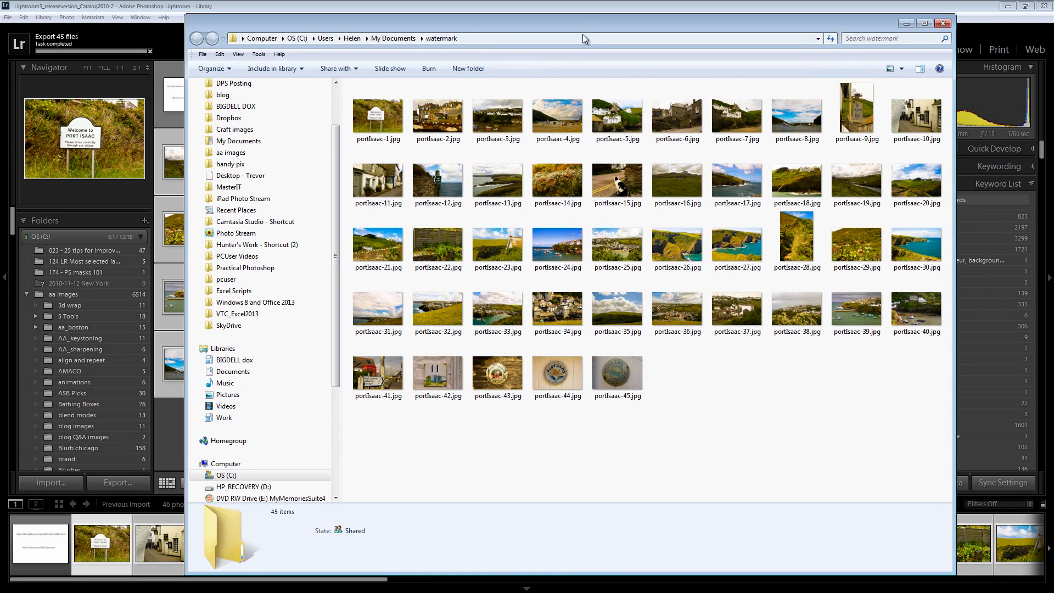
left_click(378, 187)
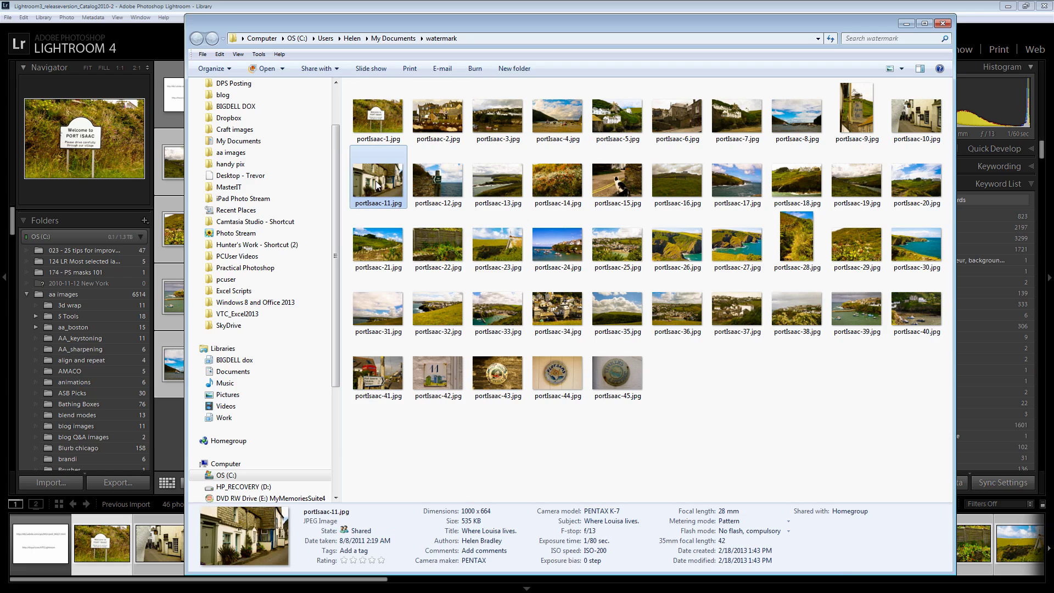
double_click(378, 187)
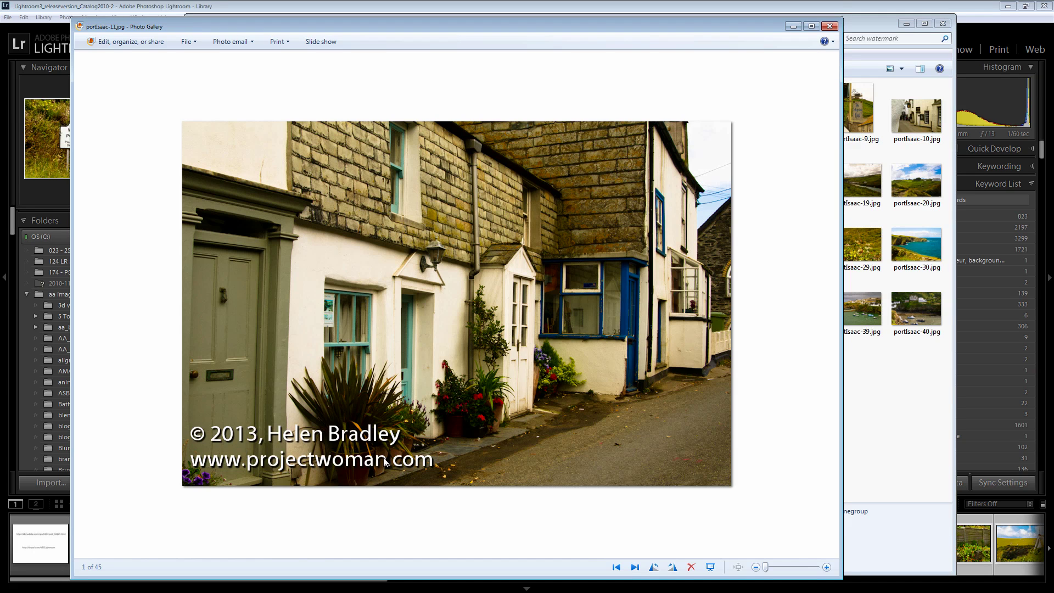
left_click(829, 26)
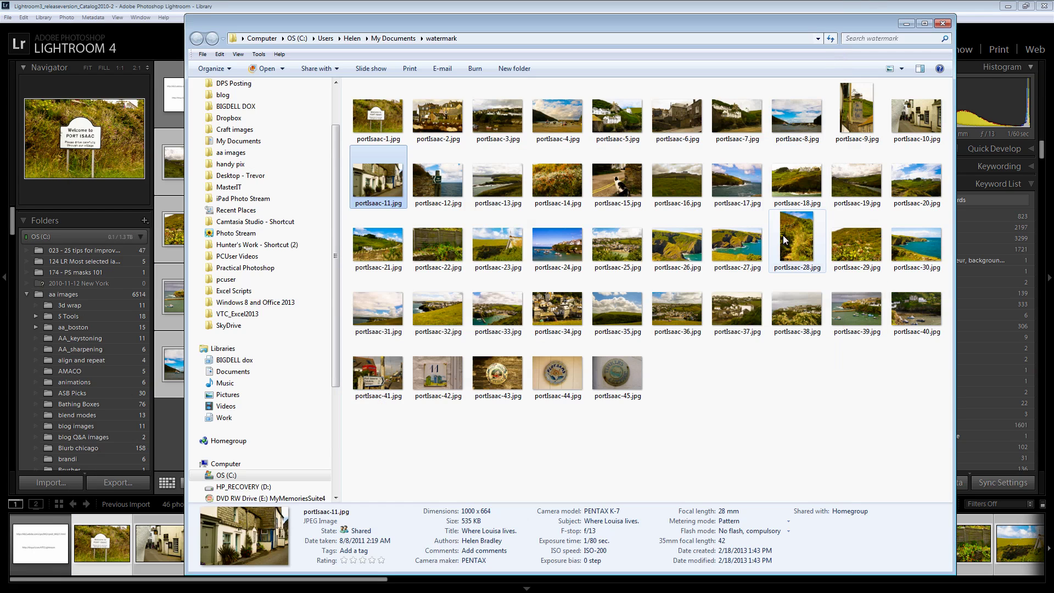
double_click(737, 245)
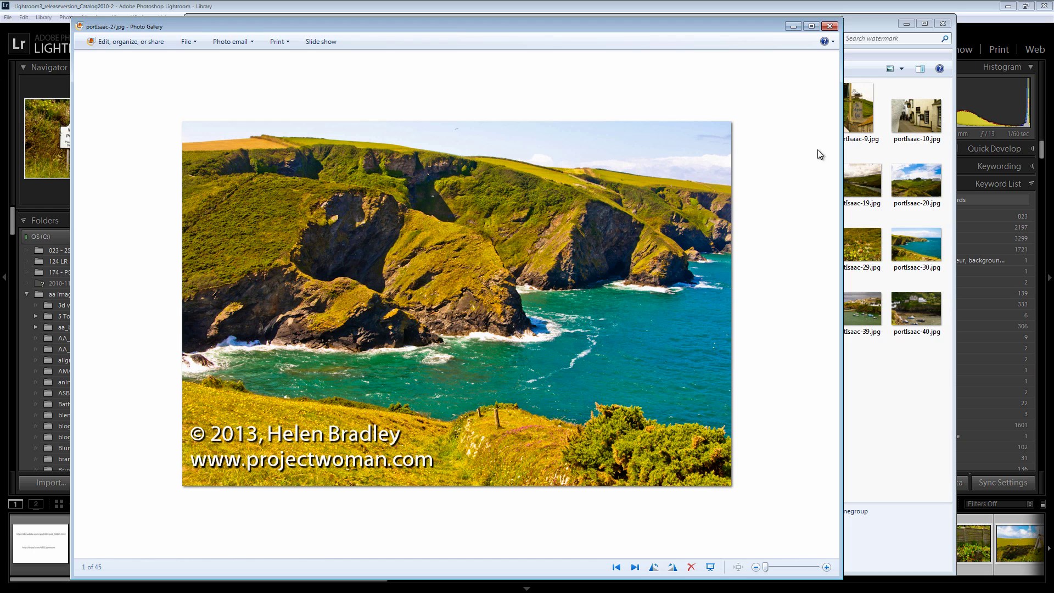
left_click(829, 26)
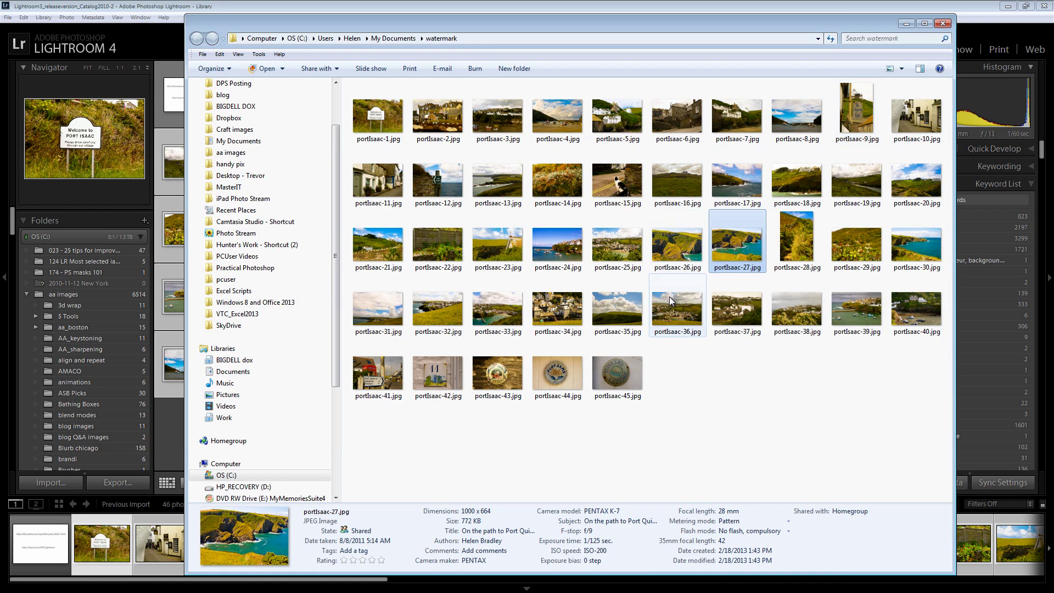